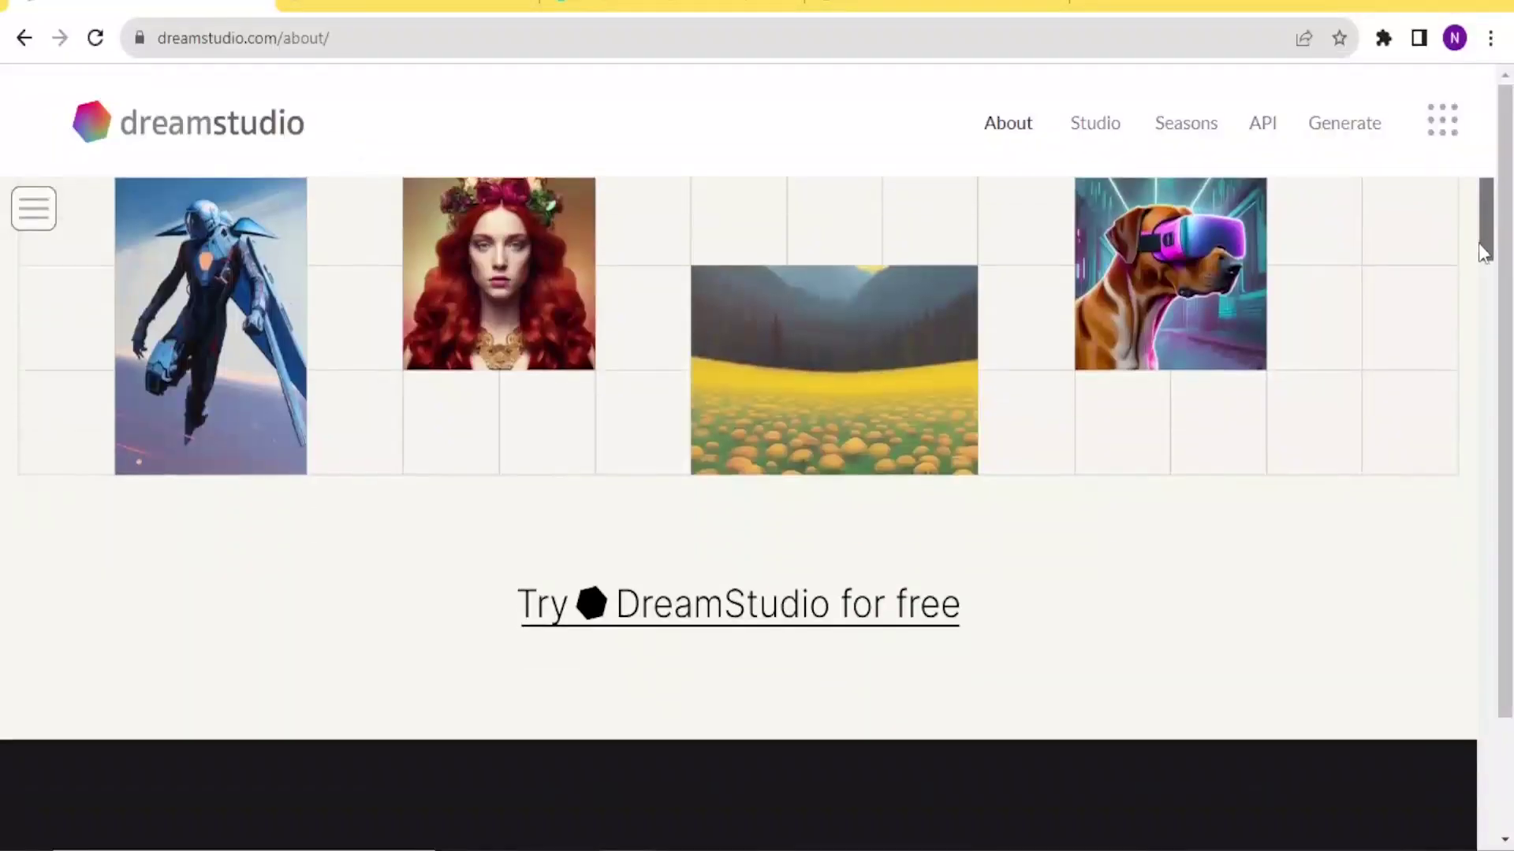
# Step: Look through the DreamStudio about page, from the example images to the feature sections
pyautogui.moveTo(1478, 243); pyautogui.dragTo(1479, 167)
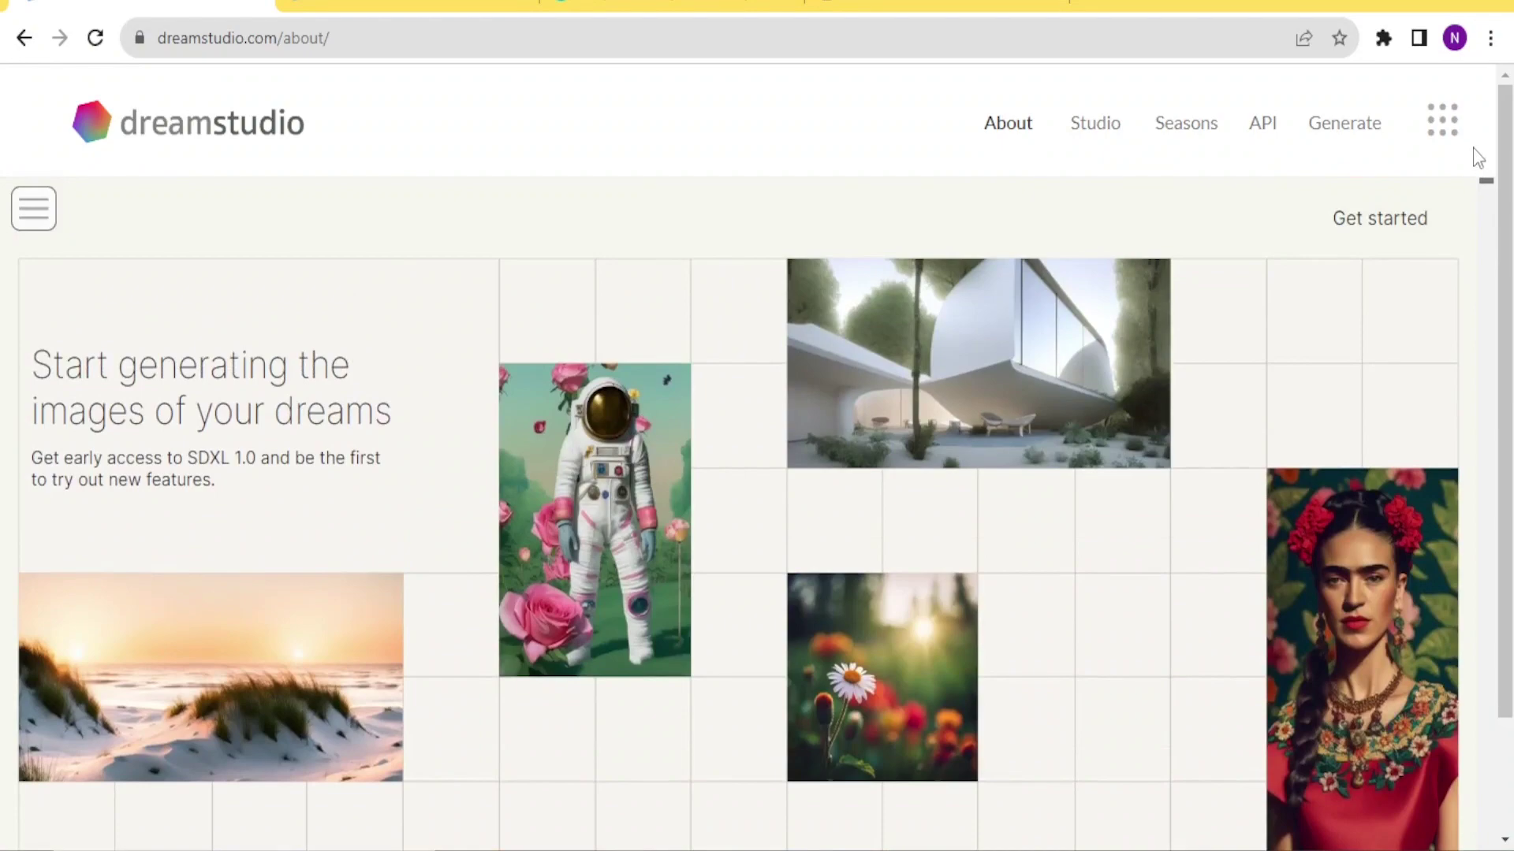
pyautogui.scroll(-8, 1470, 158)
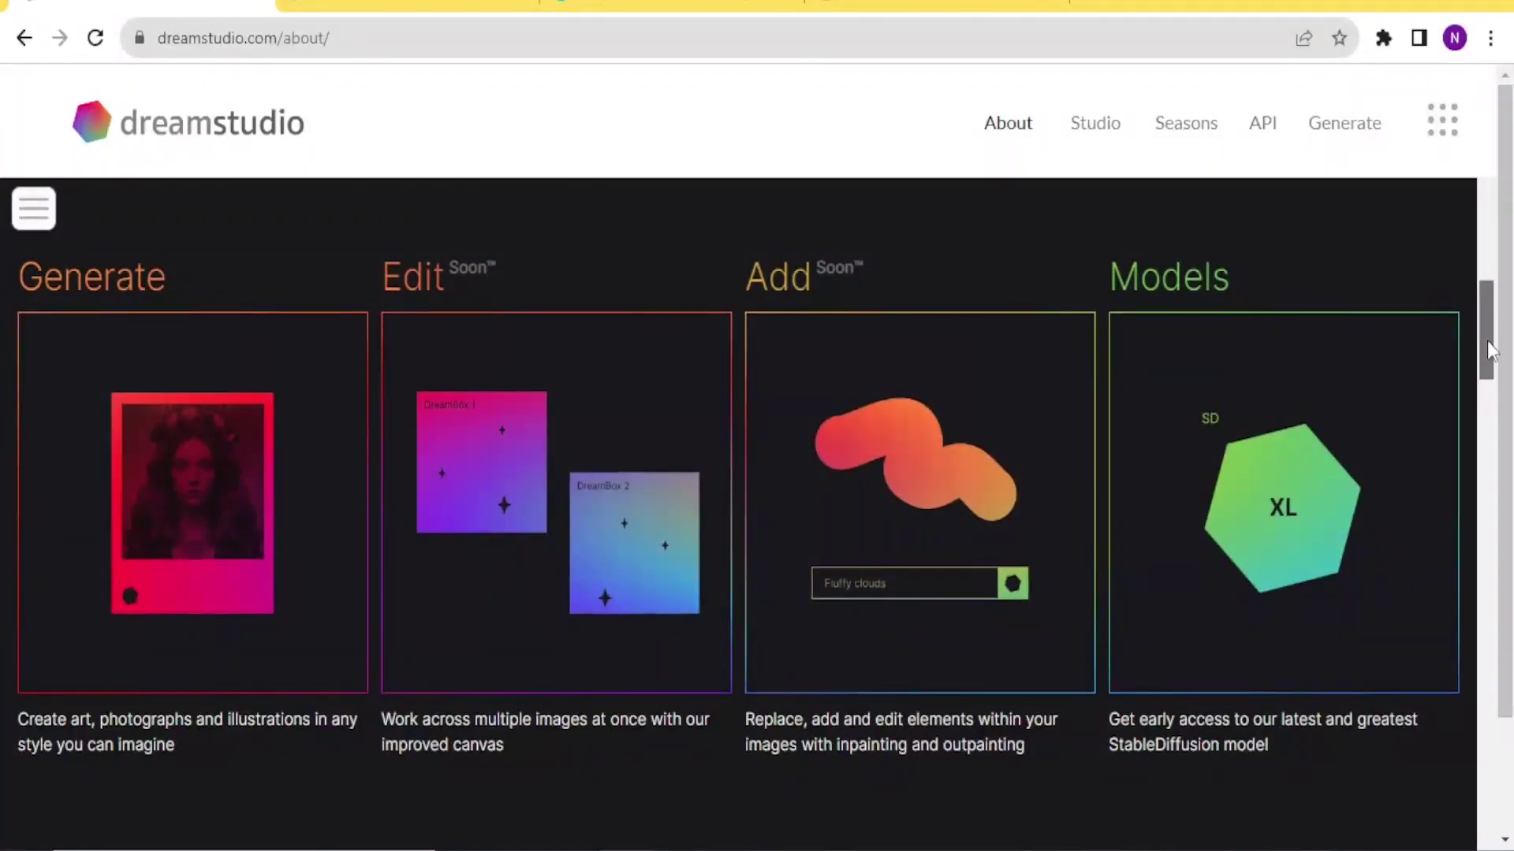
pyautogui.moveTo(1490, 345); pyautogui.dragTo(1478, 574)
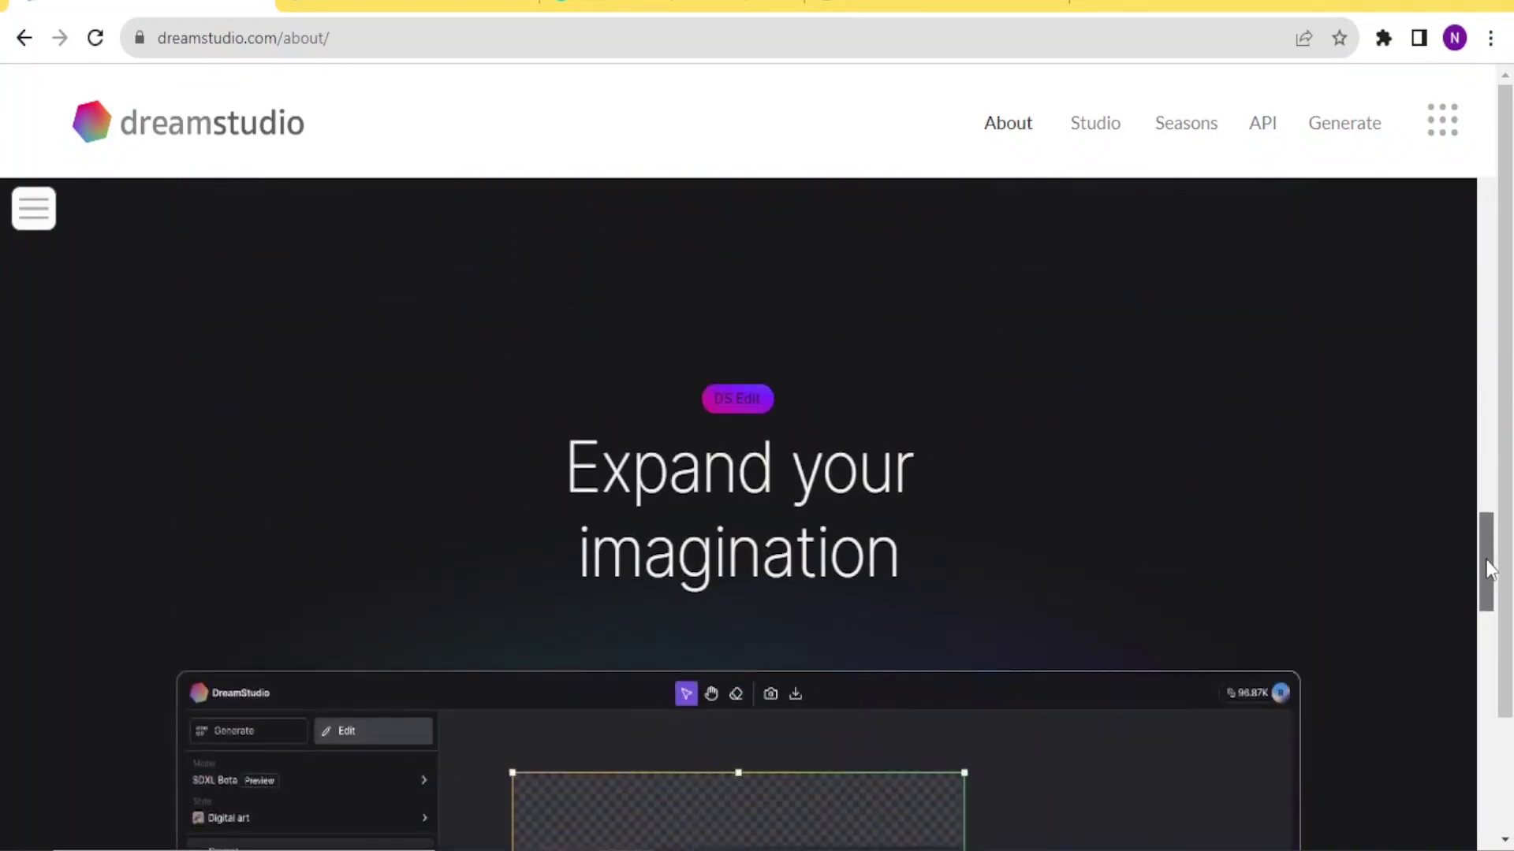
pyautogui.moveTo(1486, 561); pyautogui.dragTo(1484, 257)
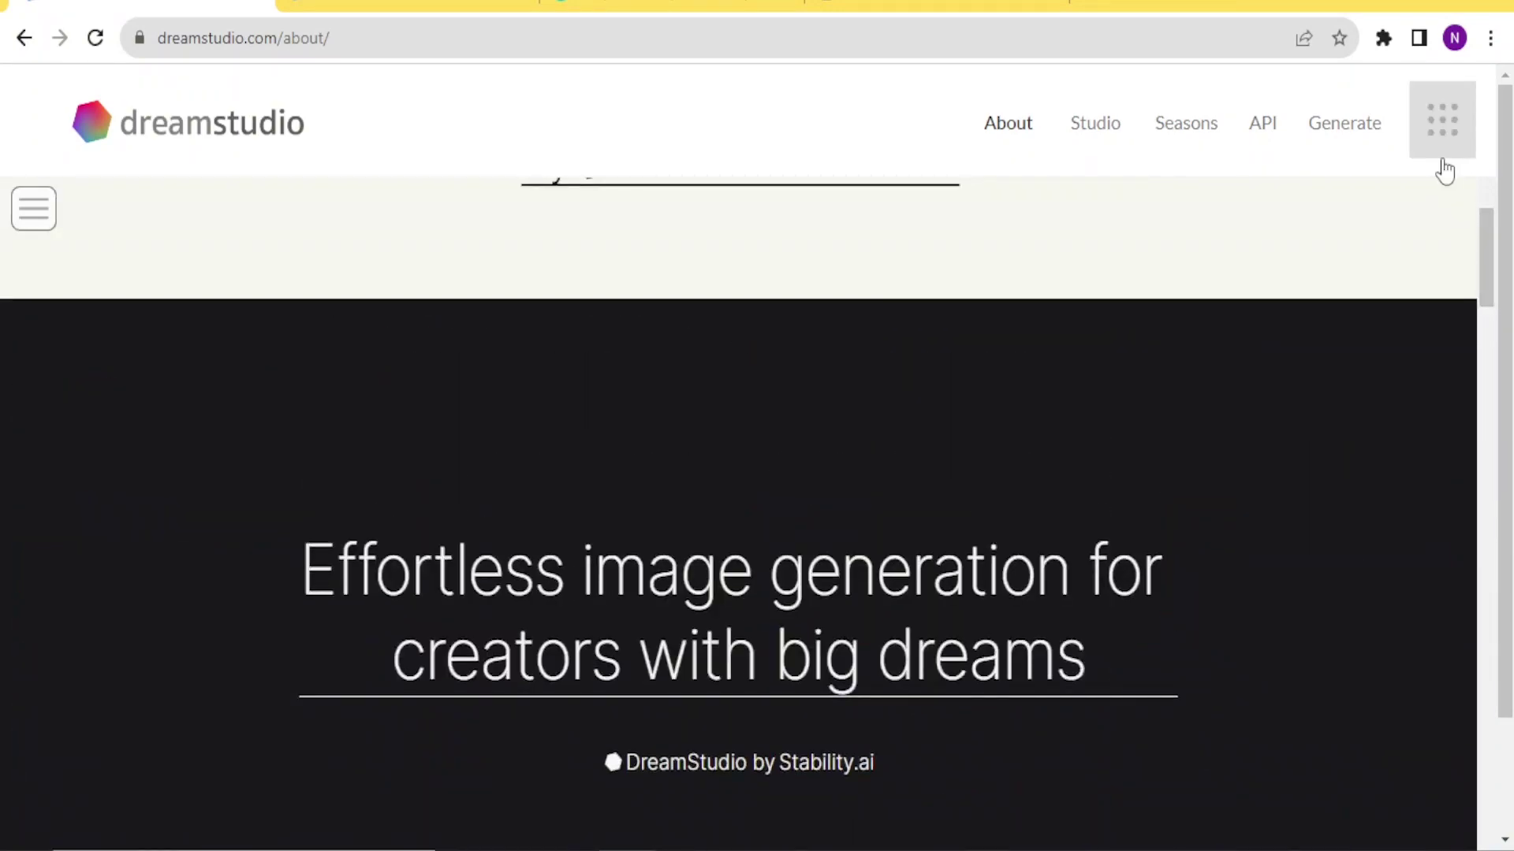
# Step: Switch to the DreamStudio generator, view its Edit workspace and return to the Generate workspace
pyautogui.hotkey('ctrl', 'Tab')
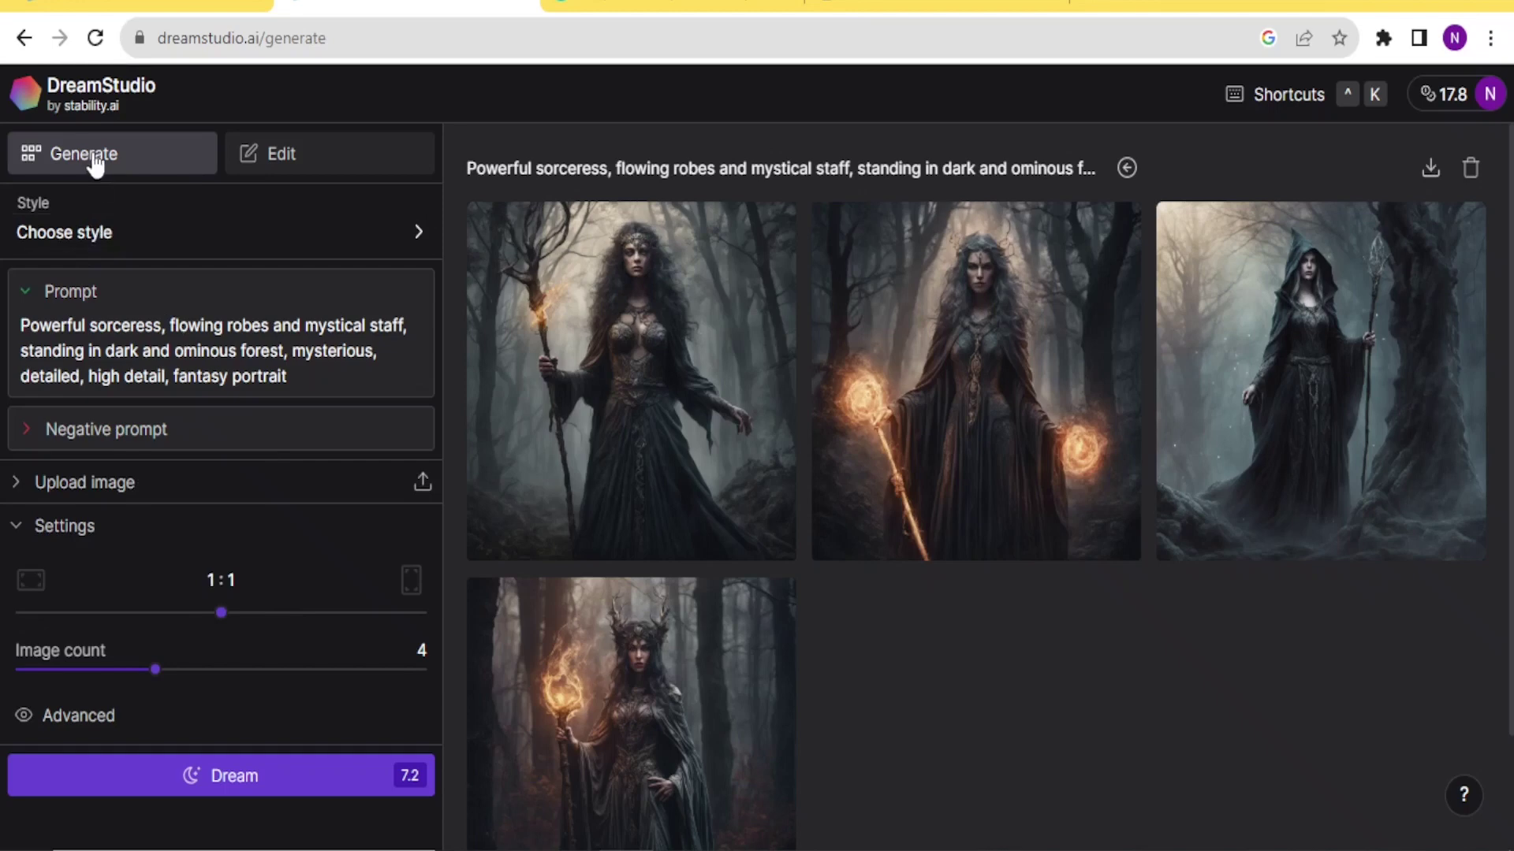
pyautogui.click(282, 155)
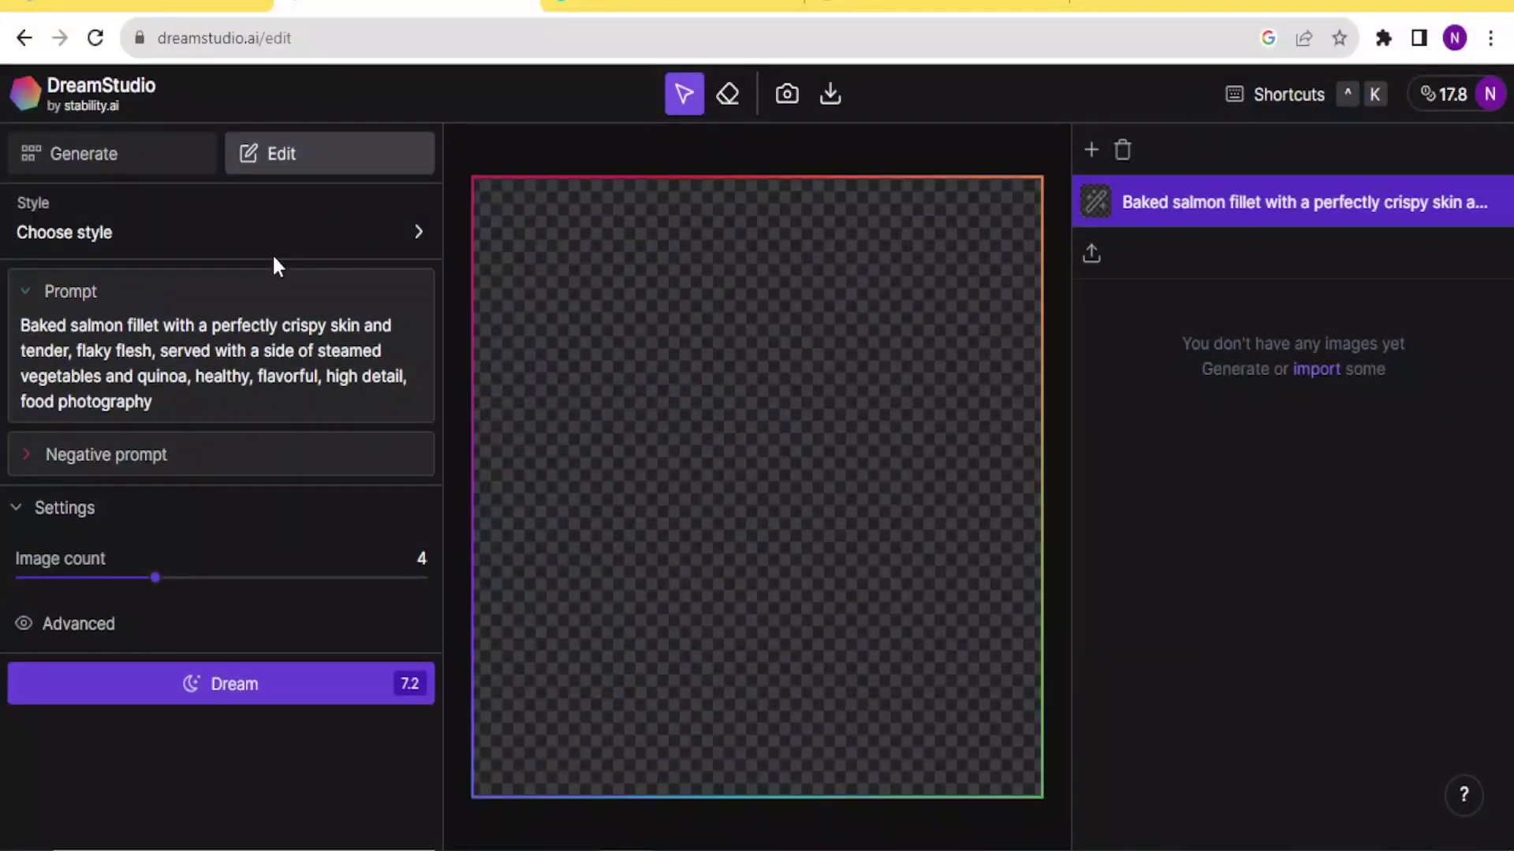
pyautogui.click(112, 160)
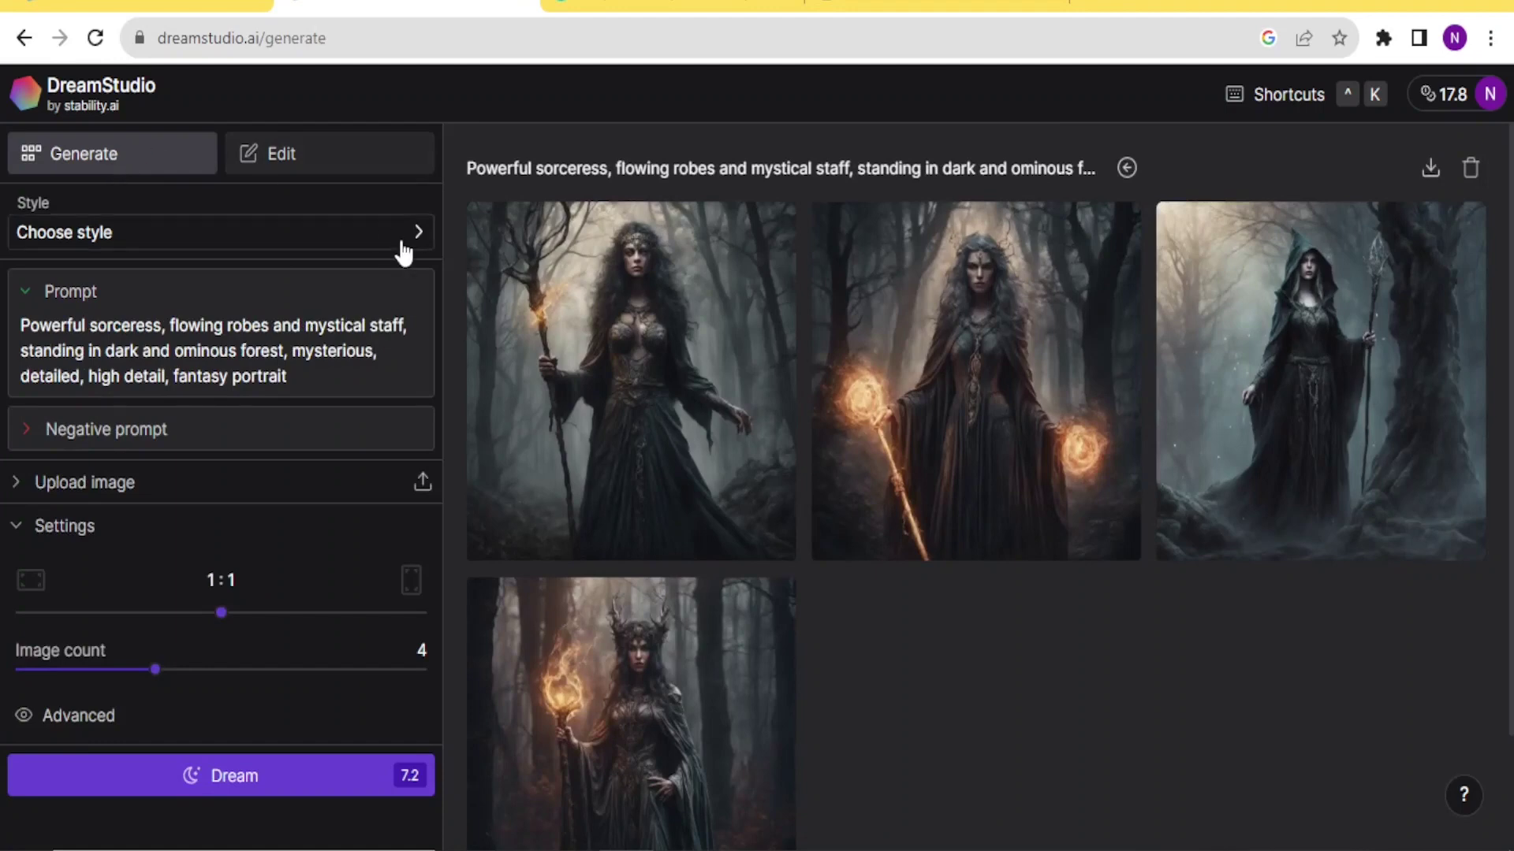
# Step: Look through the available image styles and choose the Enhance style
pyautogui.moveTo(986, 278)
pyautogui.click(420, 241)
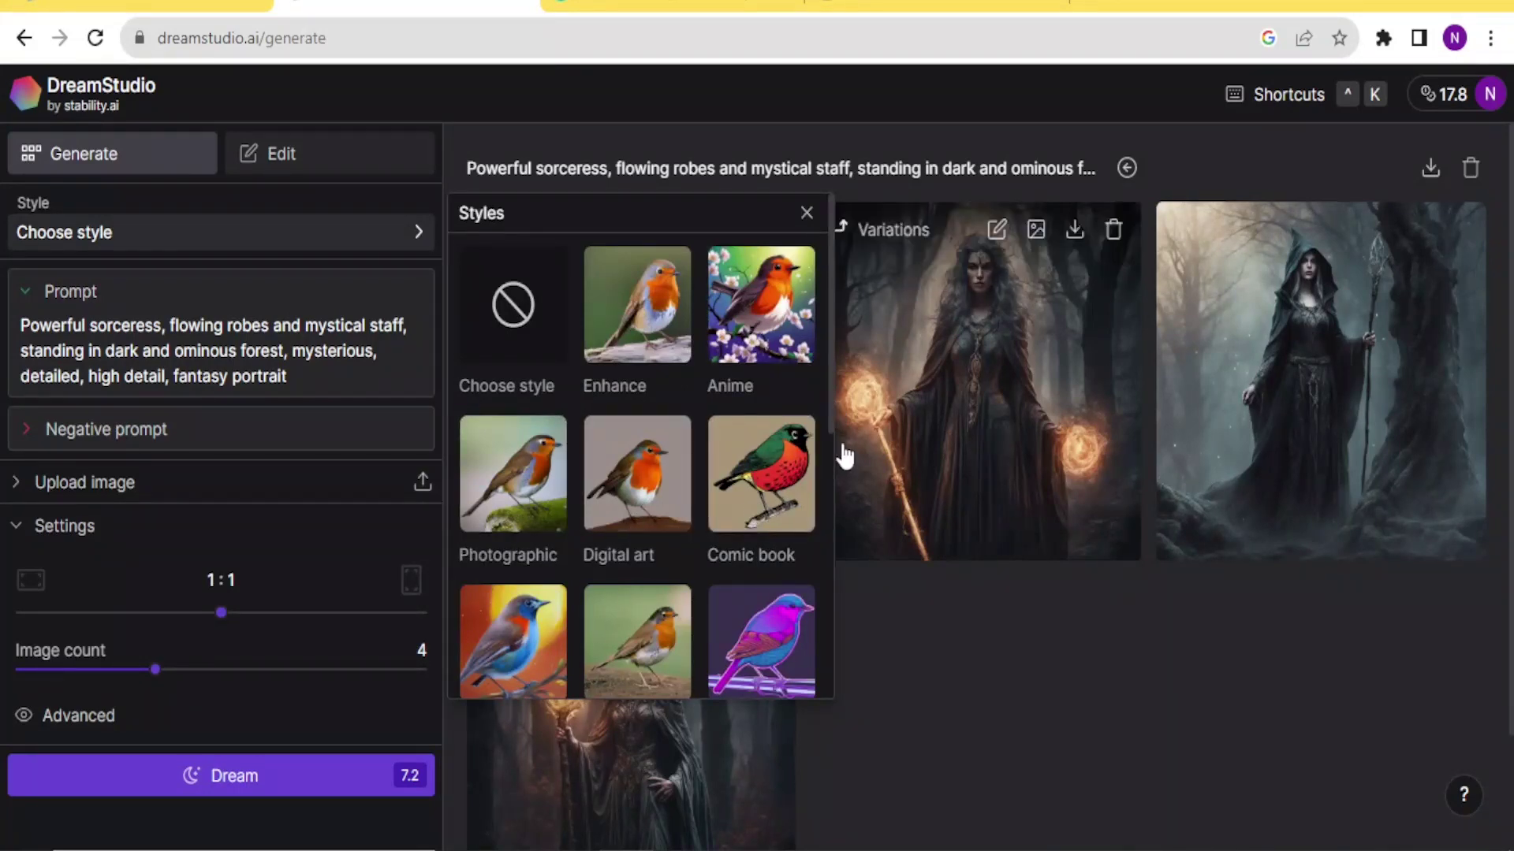
pyautogui.moveTo(830, 400); pyautogui.dragTo(826, 416)
pyautogui.scroll(-5, 760, 547)
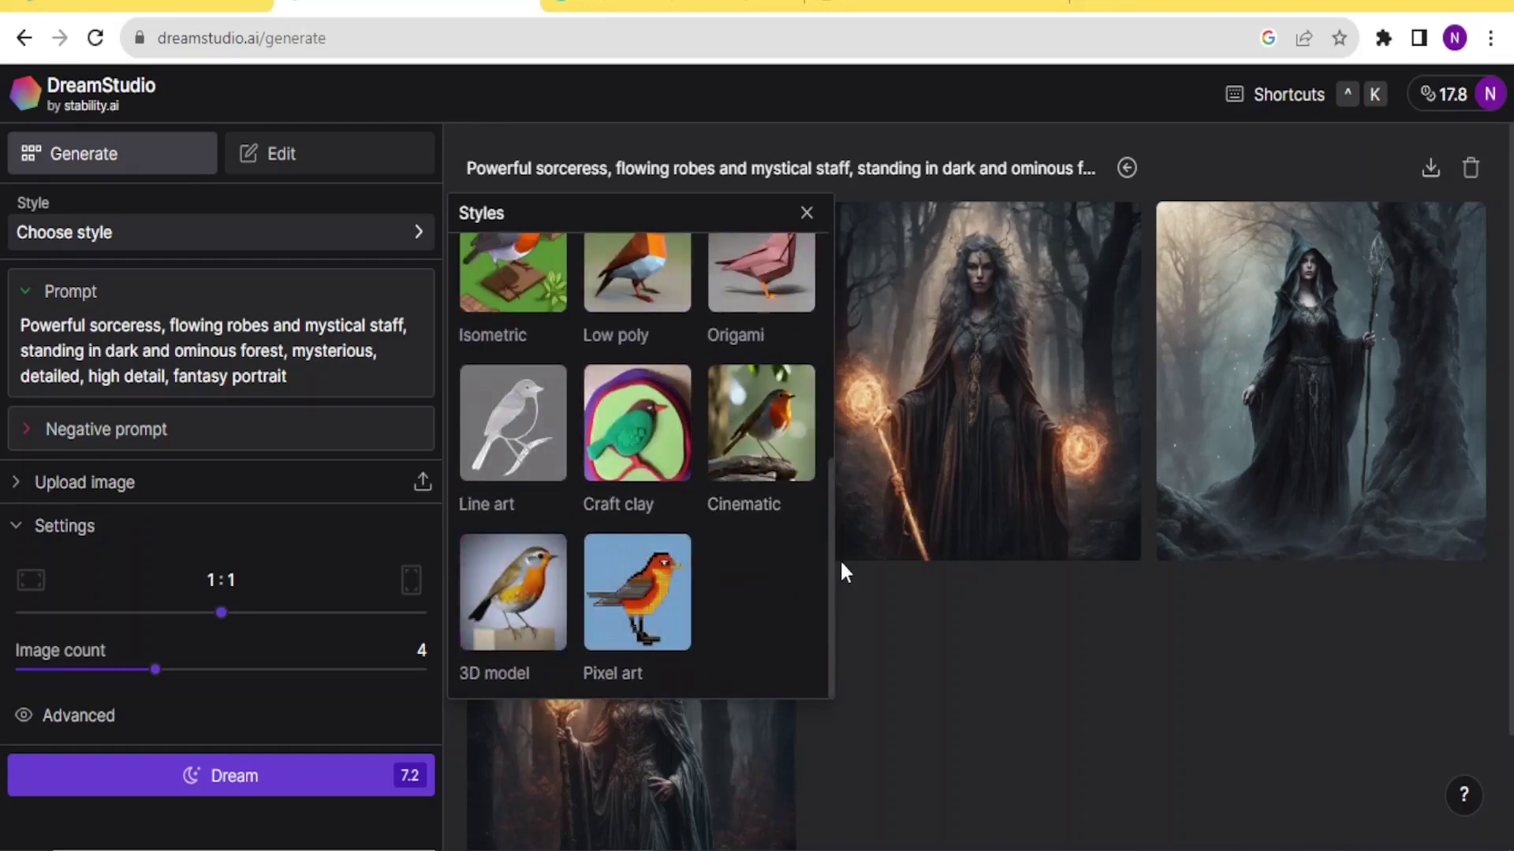
pyautogui.moveTo(830, 559); pyautogui.dragTo(812, 277)
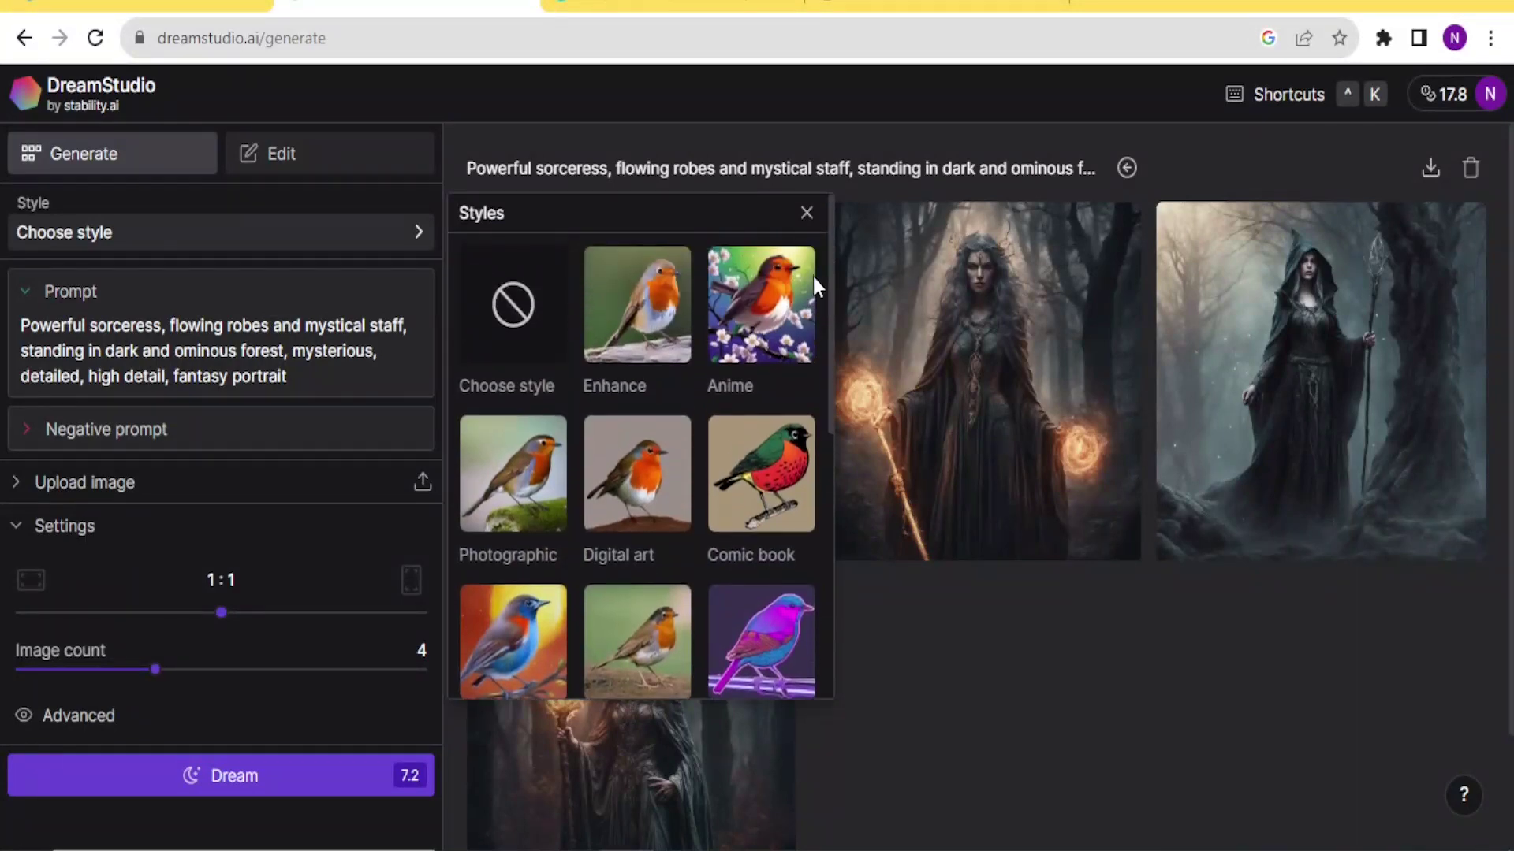
pyautogui.click(667, 311)
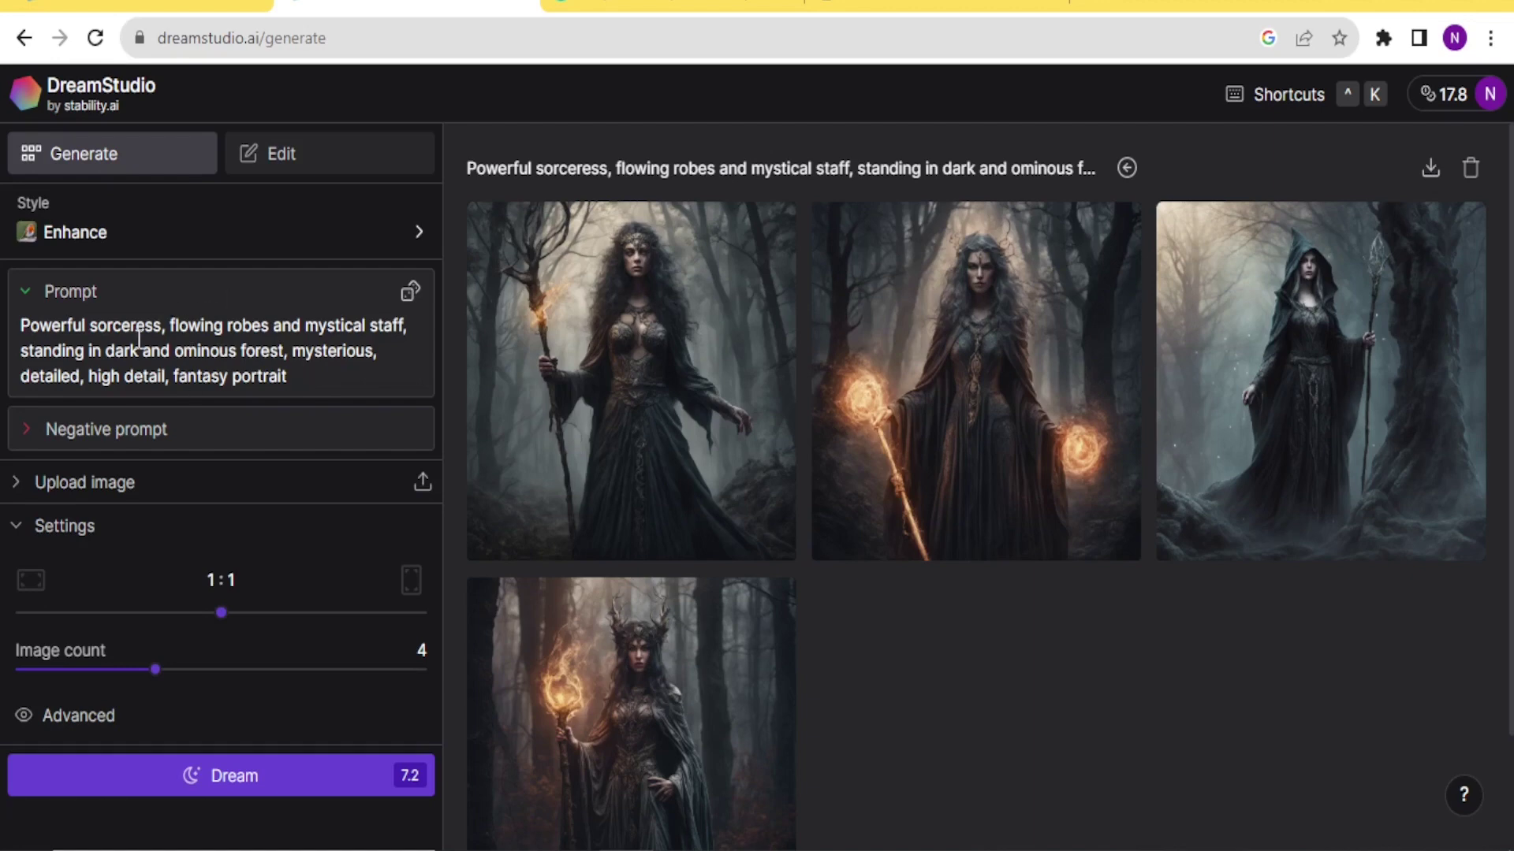
# Step: Expand the Negative prompt and Upload image sections to view their options, collapsing each one again
pyautogui.moveTo(576, 284)
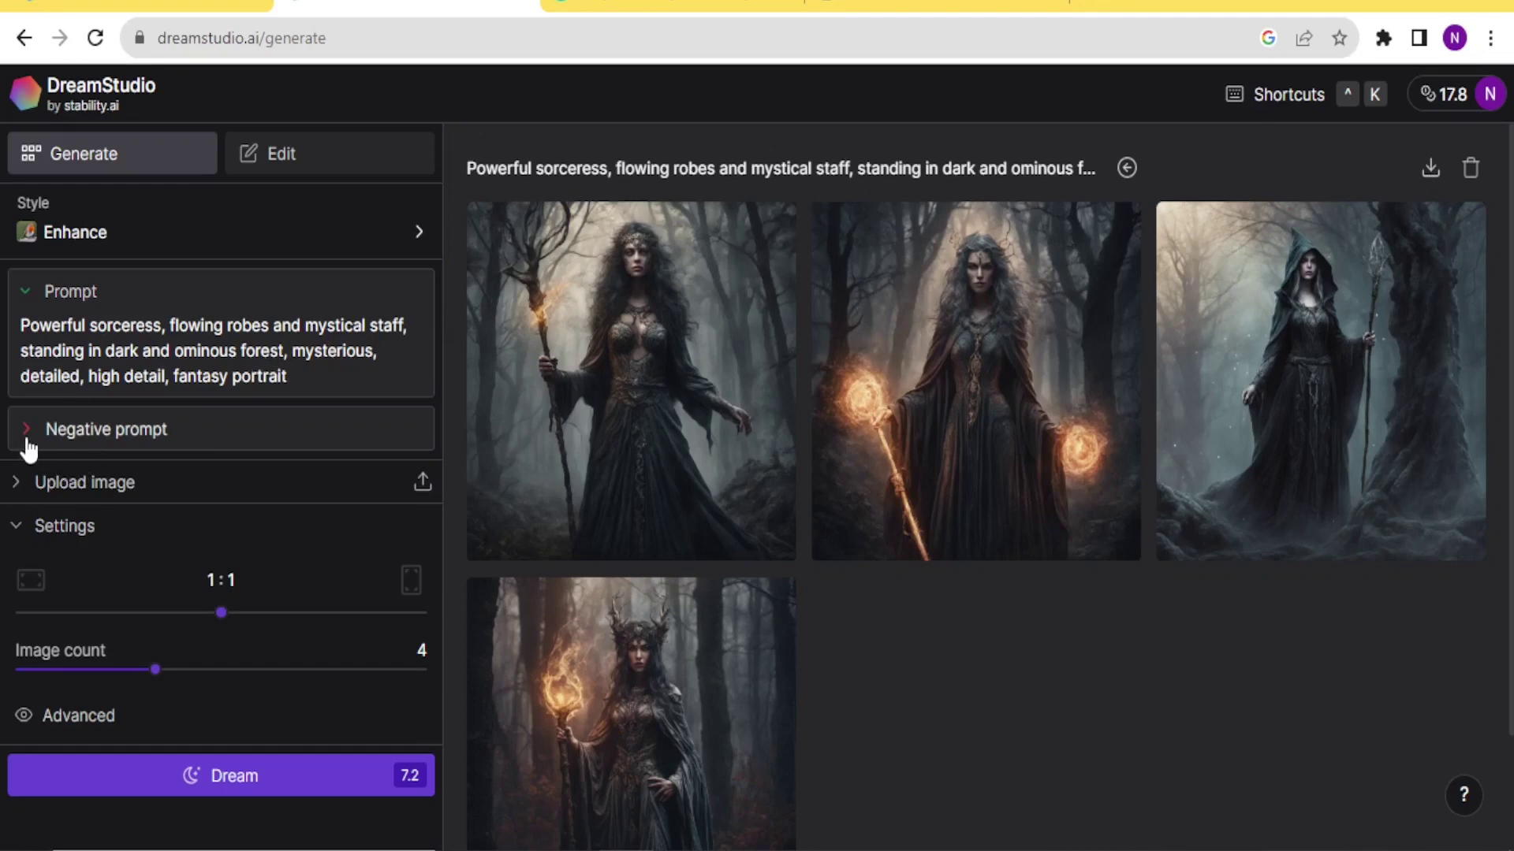
pyautogui.click(26, 446)
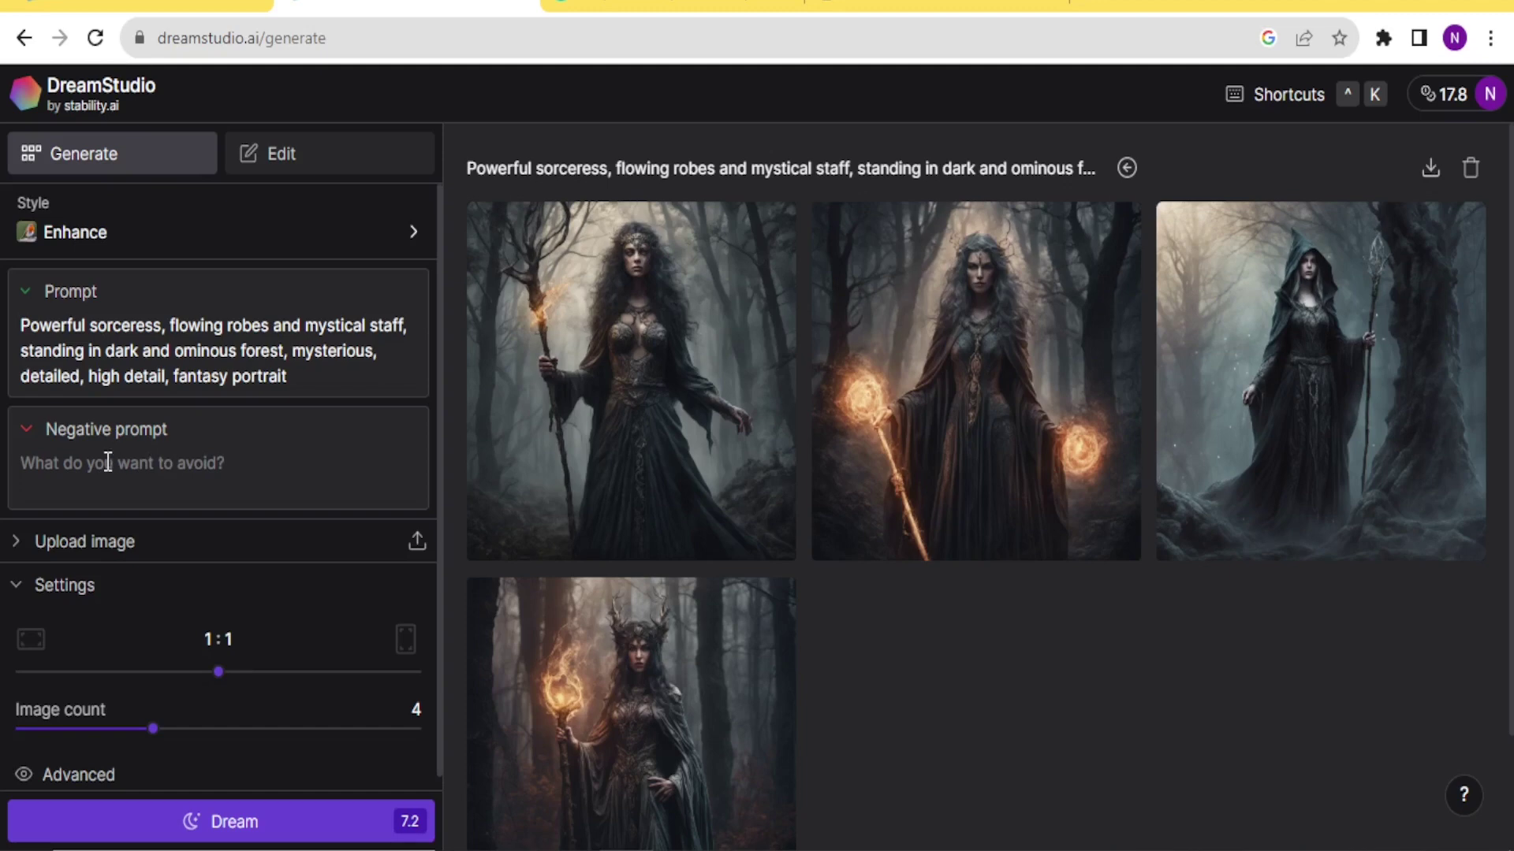
pyautogui.click(28, 431)
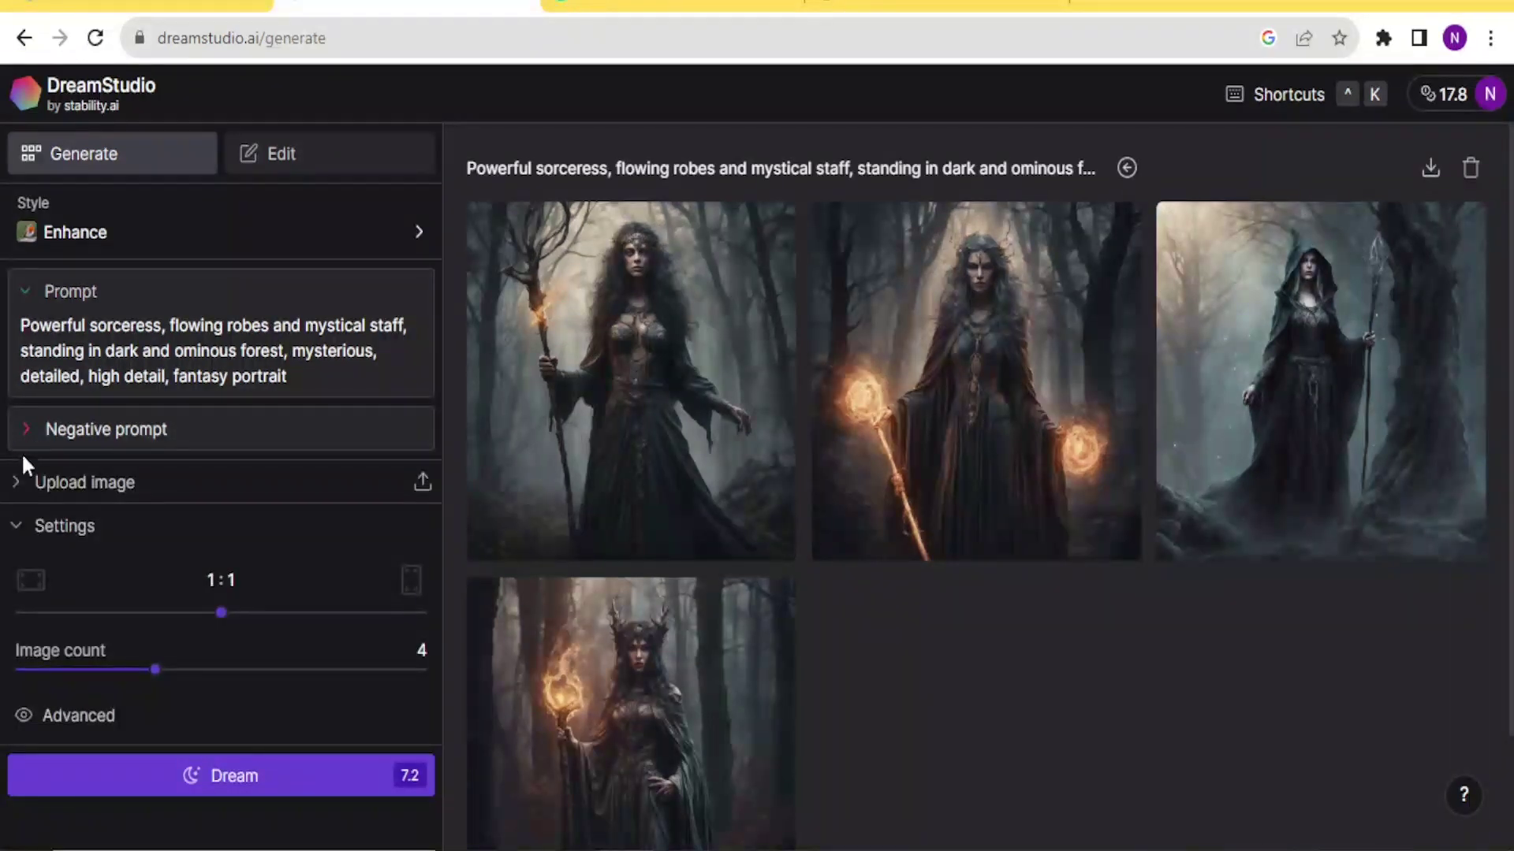
pyautogui.click(19, 489)
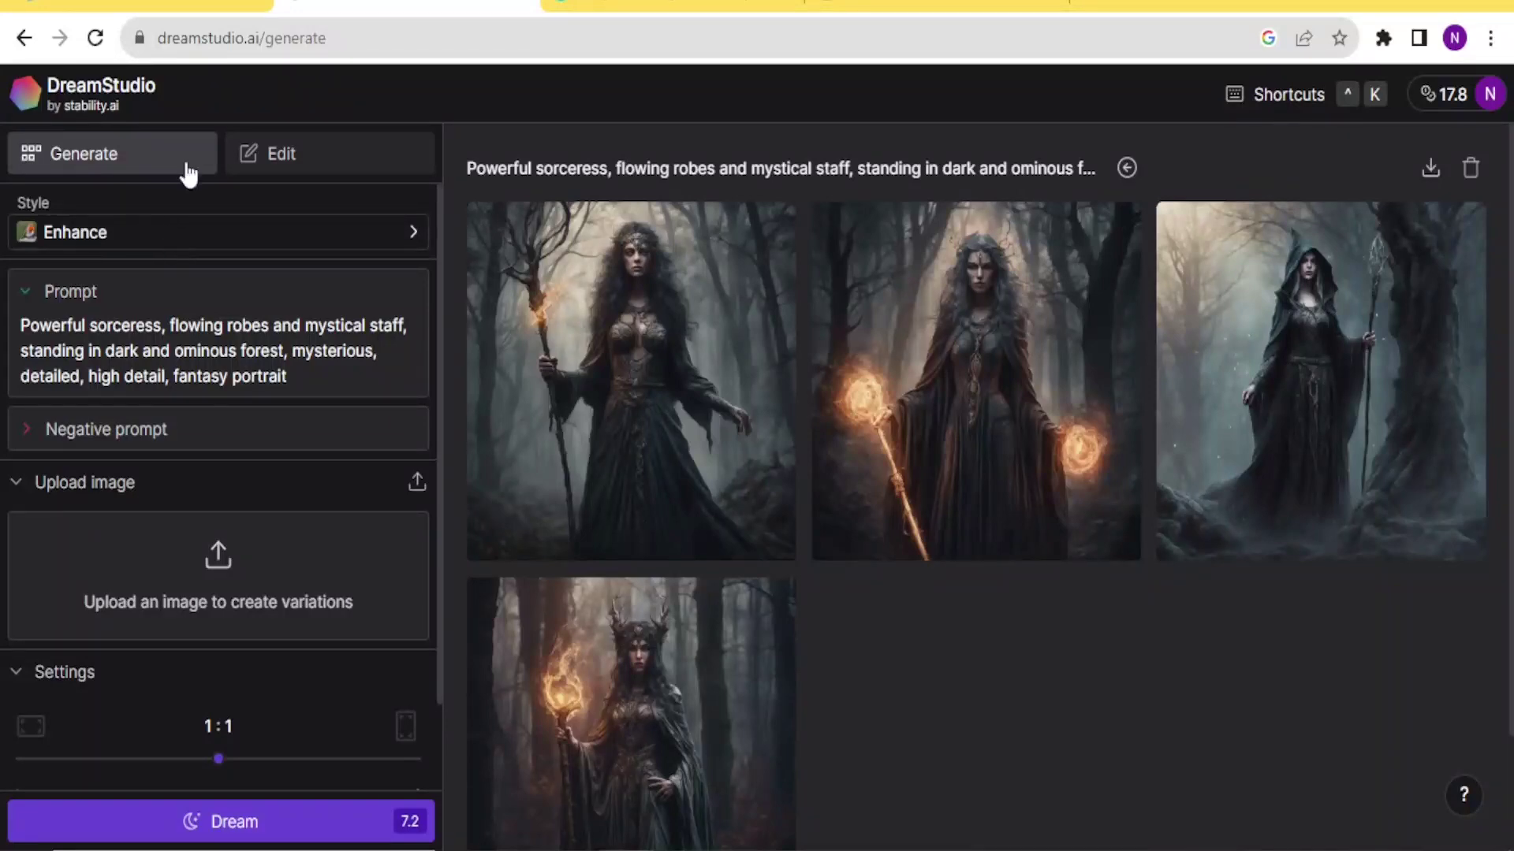
pyautogui.click(26, 487)
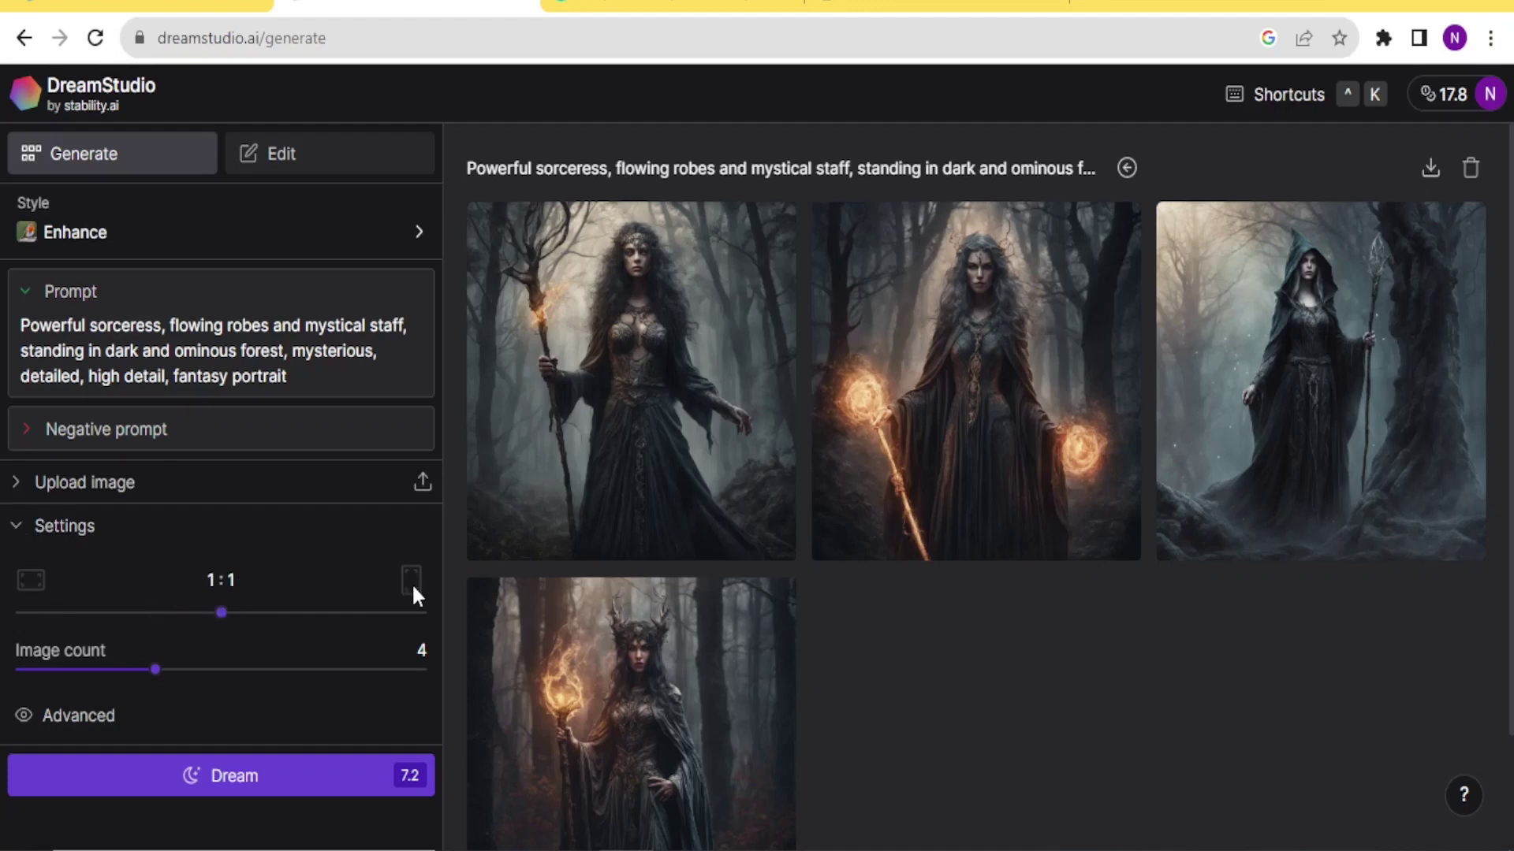
# Step: Try another aspect ratio, reset it to 1:1, and set the image count to 3
pyautogui.moveTo(243, 612); pyautogui.dragTo(342, 618)
pyautogui.click(222, 612)
pyautogui.doubleClick(425, 653)
pyautogui.moveTo(156, 670); pyautogui.dragTo(125, 689)
pyautogui.moveTo(537, 552)
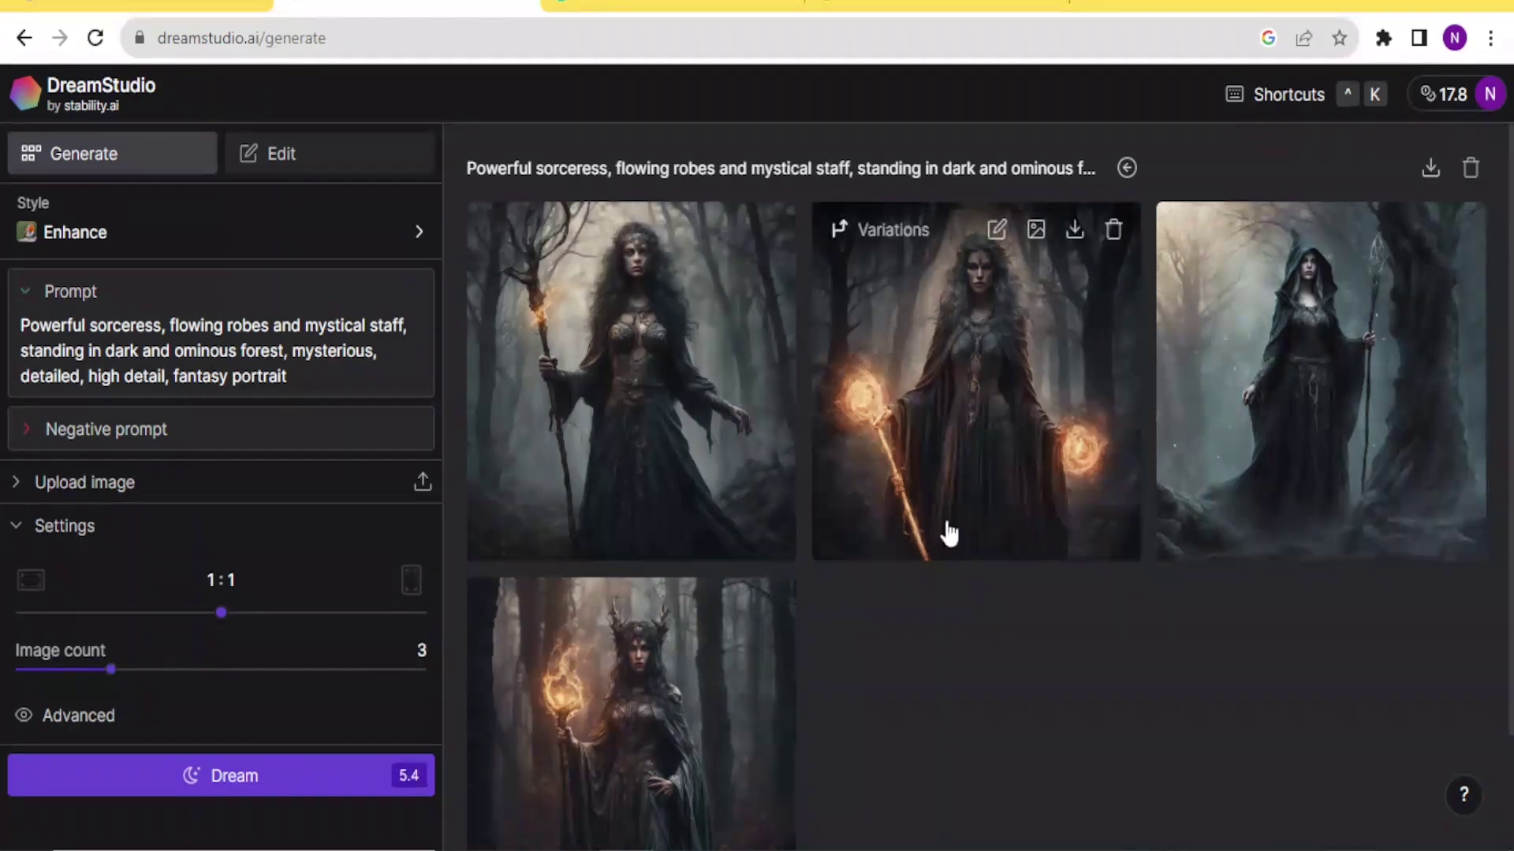
pyautogui.moveTo(659, 605)
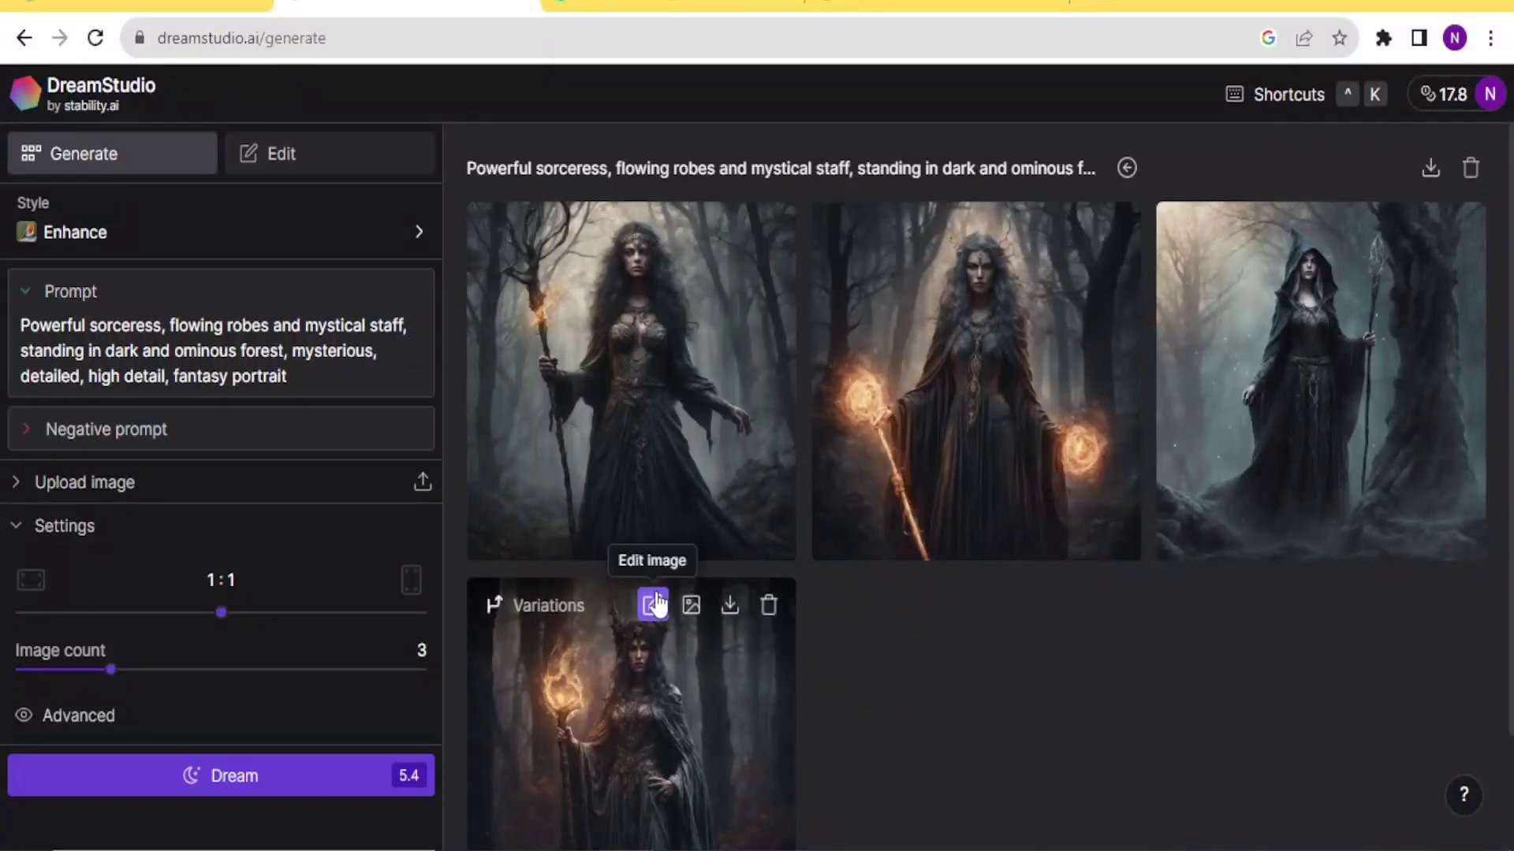
# Step: Show the advanced settings and examine the width, height, prompt strength, generation steps, seed and model options
pyautogui.click(71, 716)
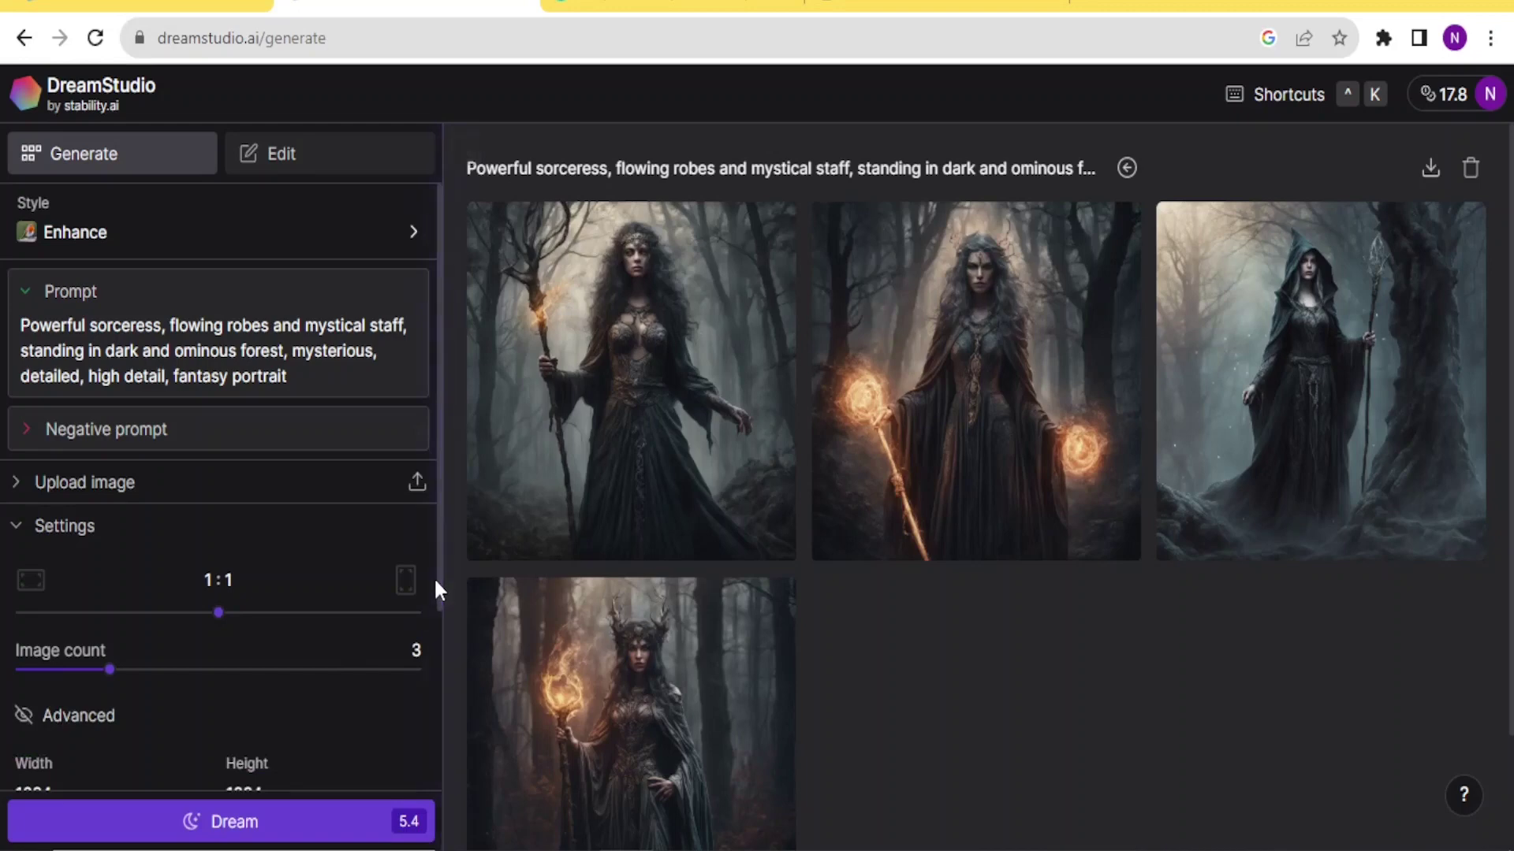
pyautogui.moveTo(438, 575); pyautogui.dragTo(438, 765)
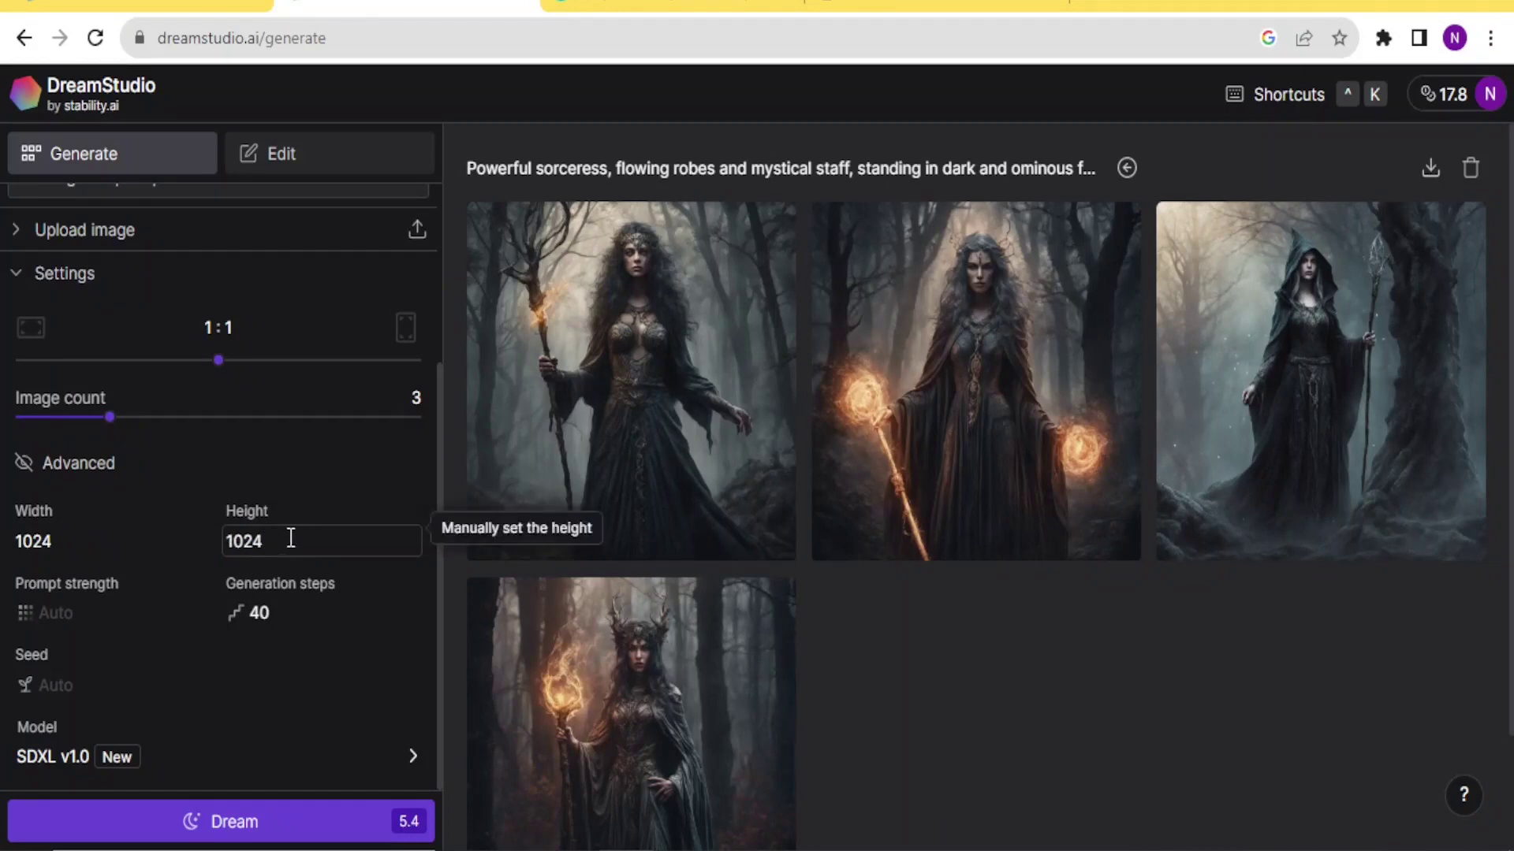
pyautogui.click(102, 617)
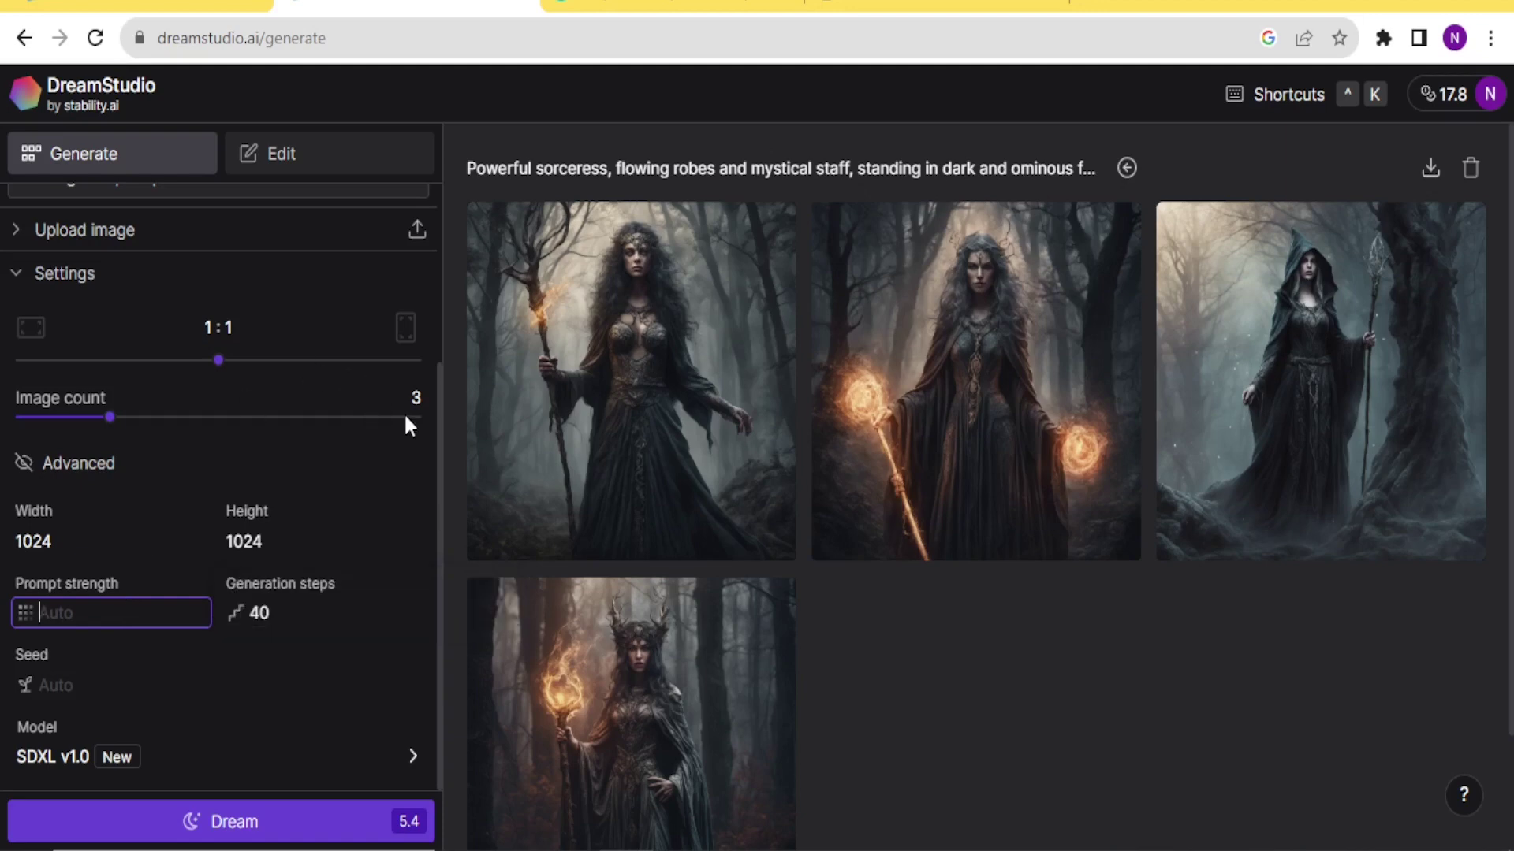
pyautogui.moveTo(443, 447); pyautogui.dragTo(442, 251)
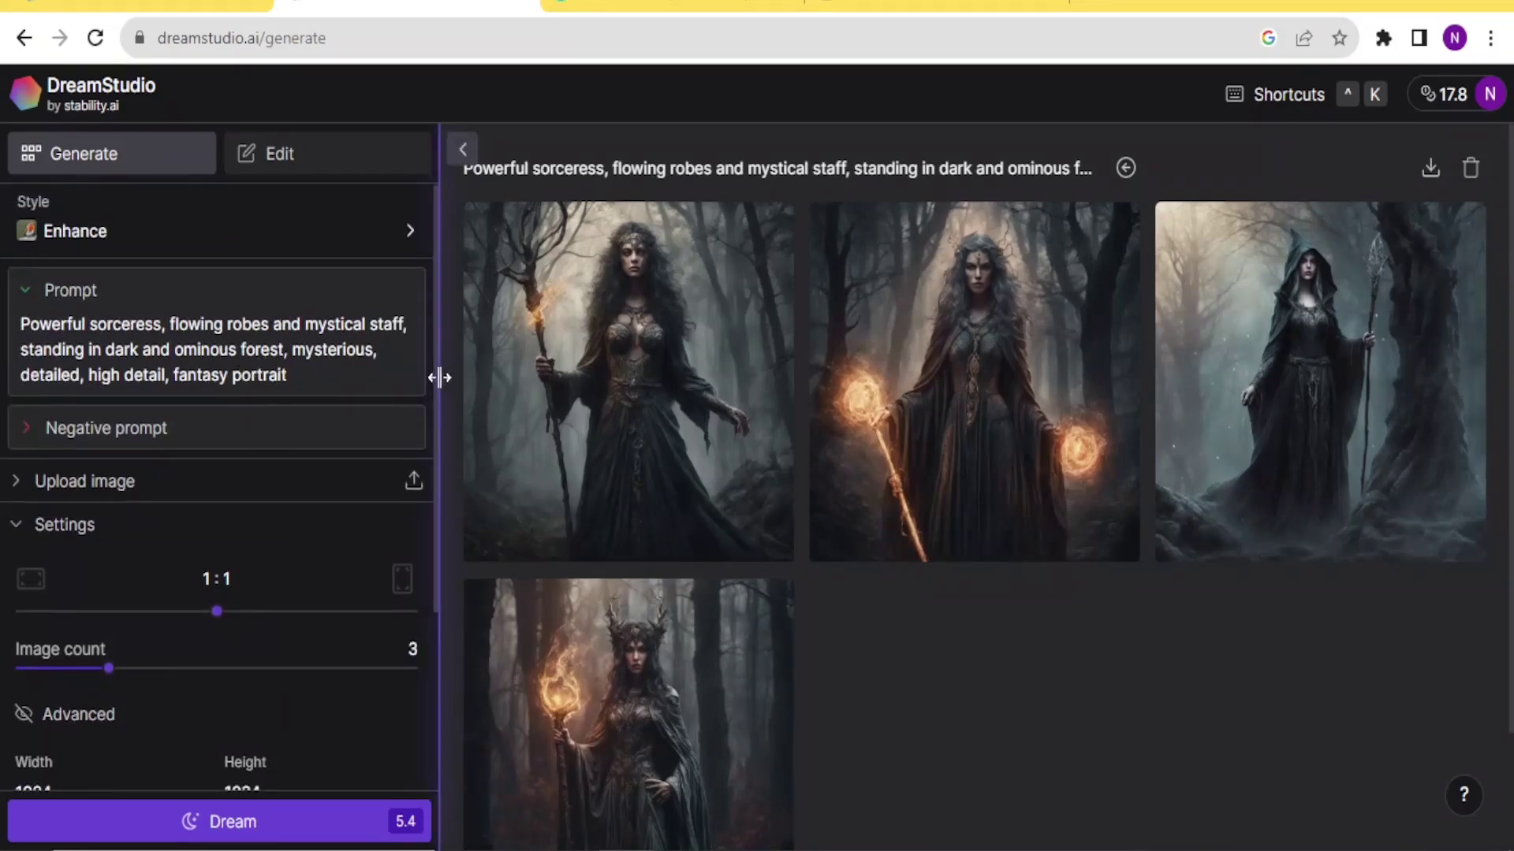
pyautogui.moveTo(433, 382); pyautogui.dragTo(433, 625)
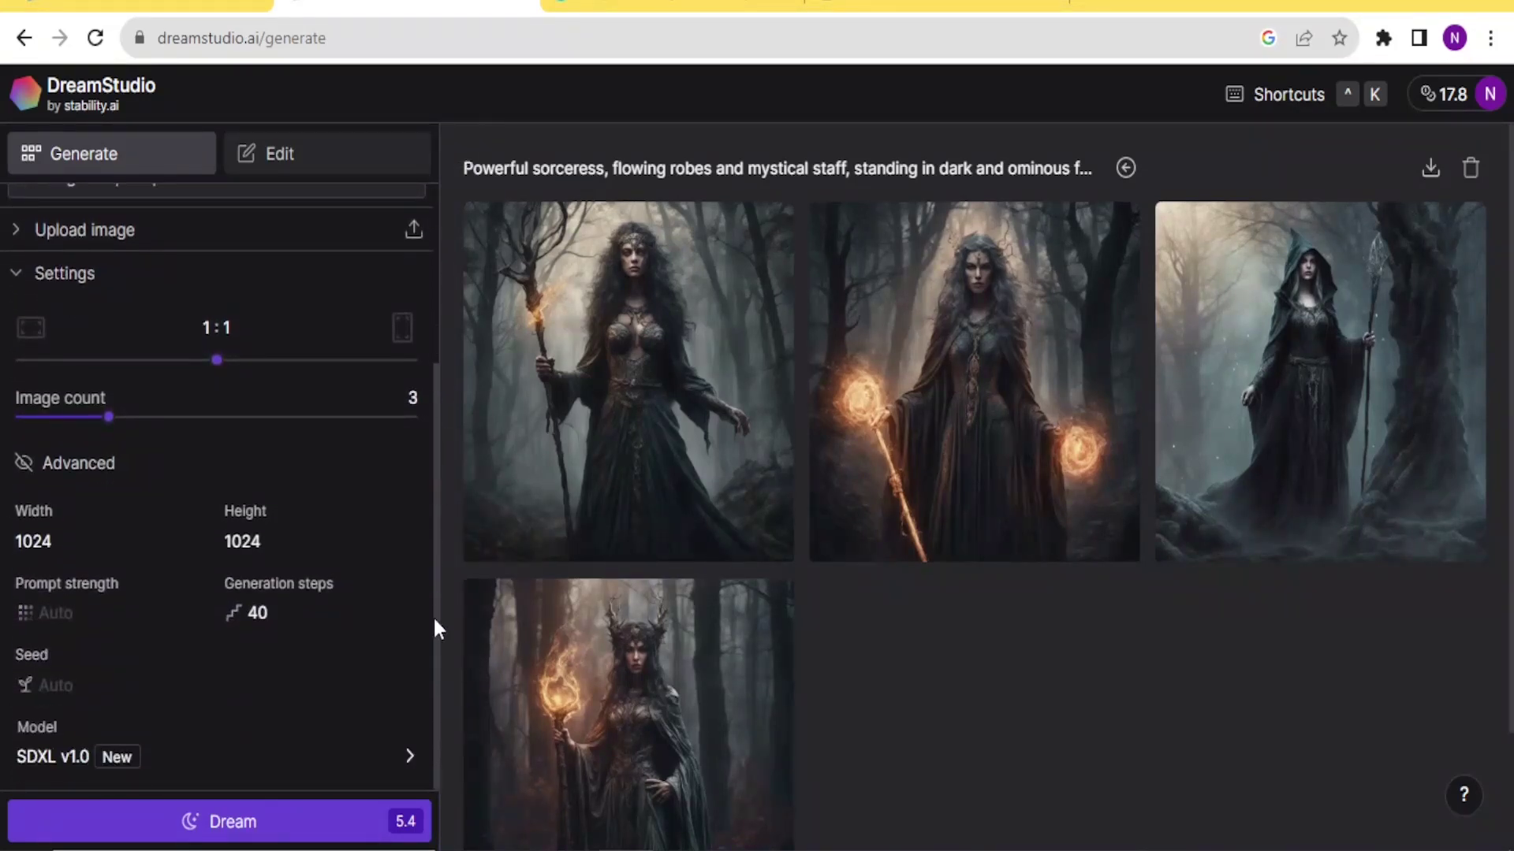
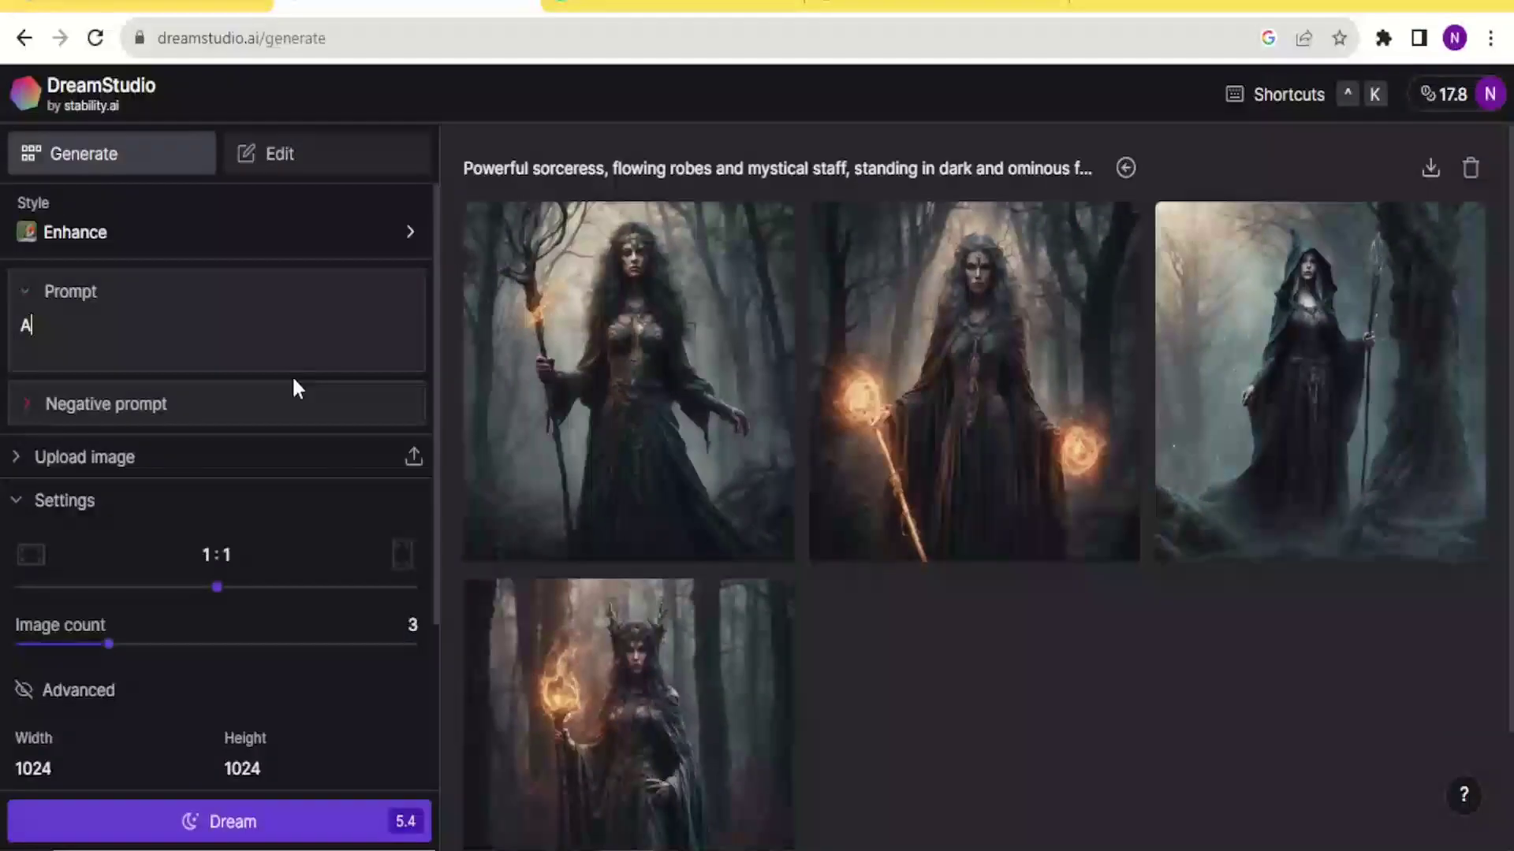
# Step: Replace the prompt with "A pumpkin, broken with seeds scattered"
pyautogui.write('umpkin wich')
pyautogui.press('BackSpace')
pyautogui.press('BackSpace')
pyautogui.press('BackSpace')
pyautogui.press('BackSpace')
pyautogui.press('BackSpace')
pyautogui.press('BackSpace')
pyautogui.write('n, broken with seeds scattered')
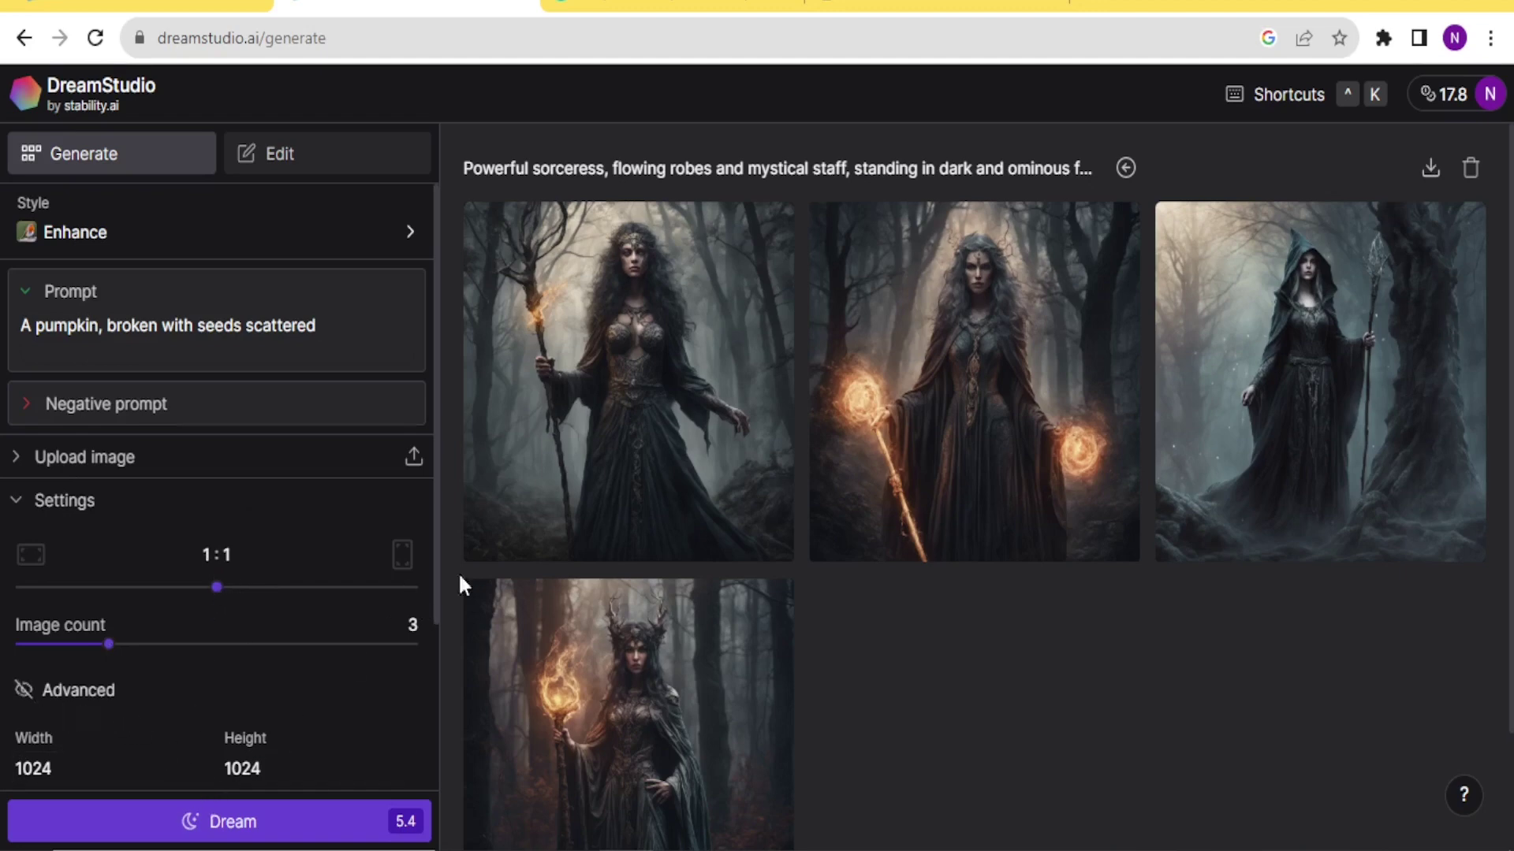
# Step: Hide the advanced settings and generate the images from the pumpkin prompt
pyautogui.moveTo(436, 551); pyautogui.dragTo(424, 709)
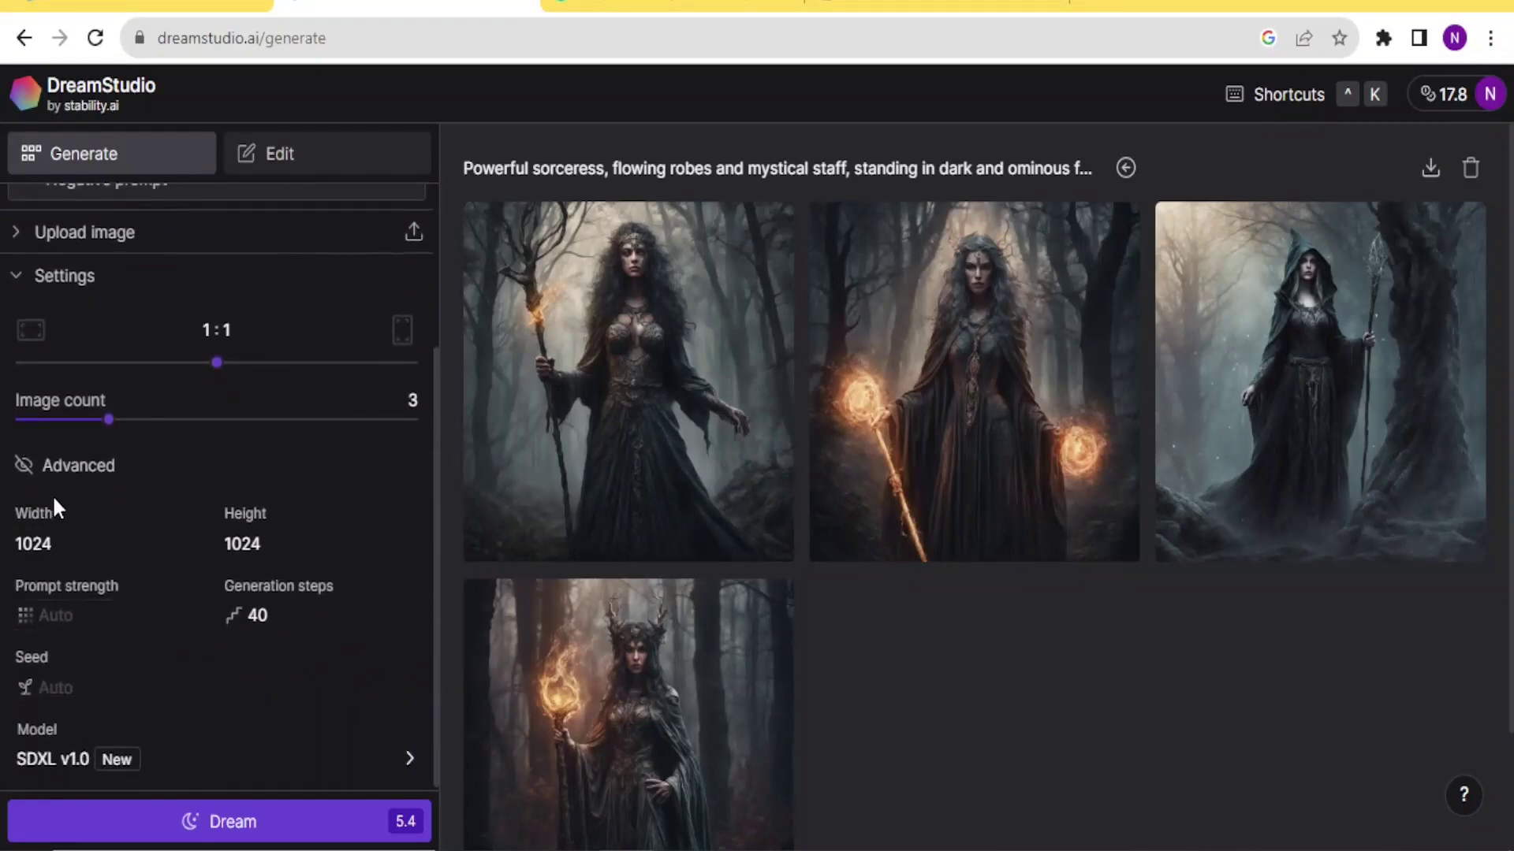
pyautogui.click(25, 469)
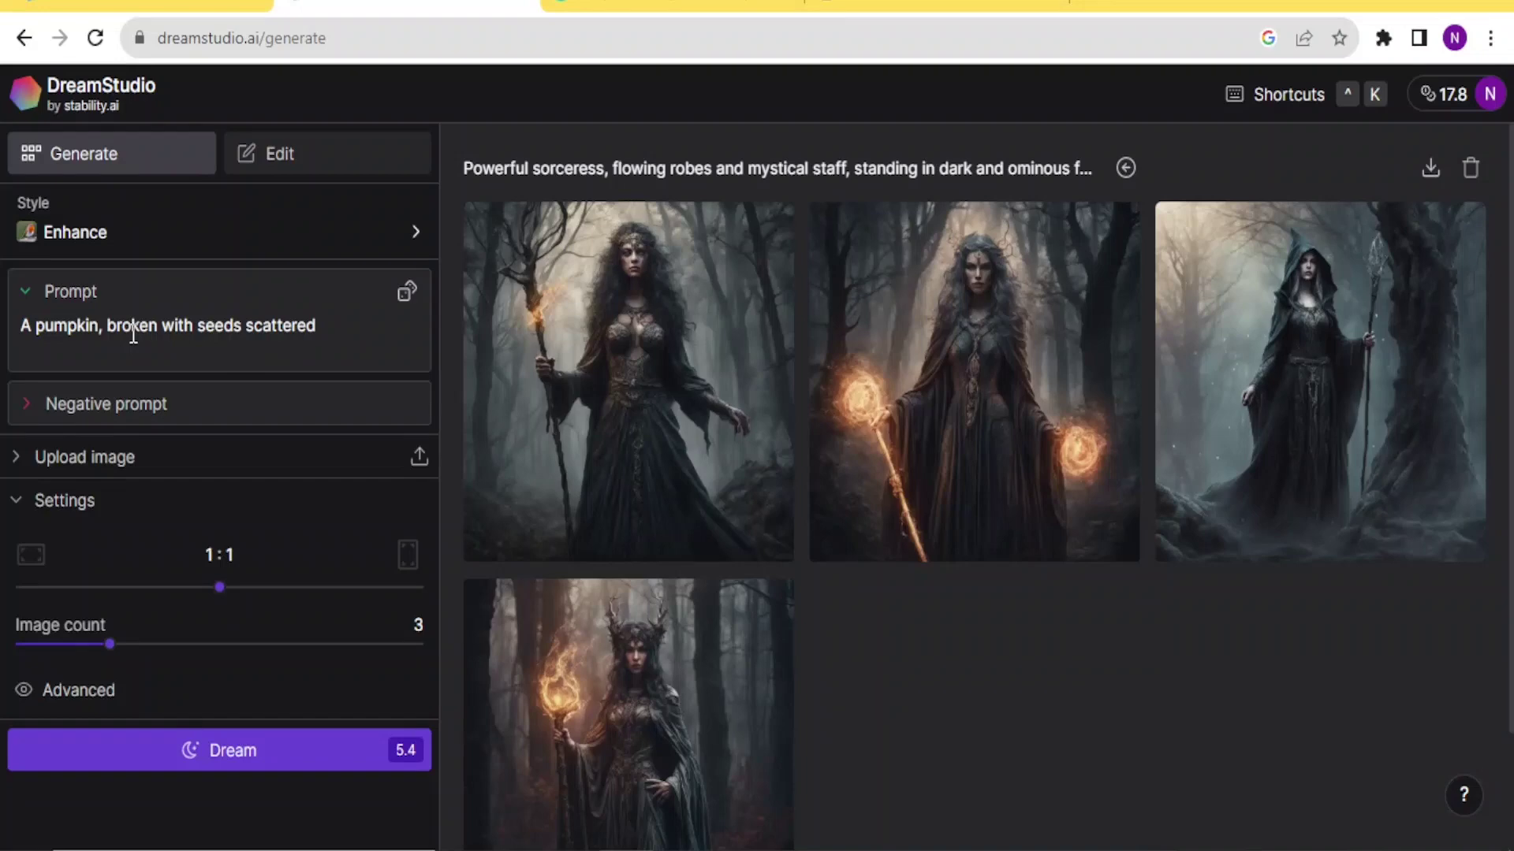
pyautogui.click(189, 764)
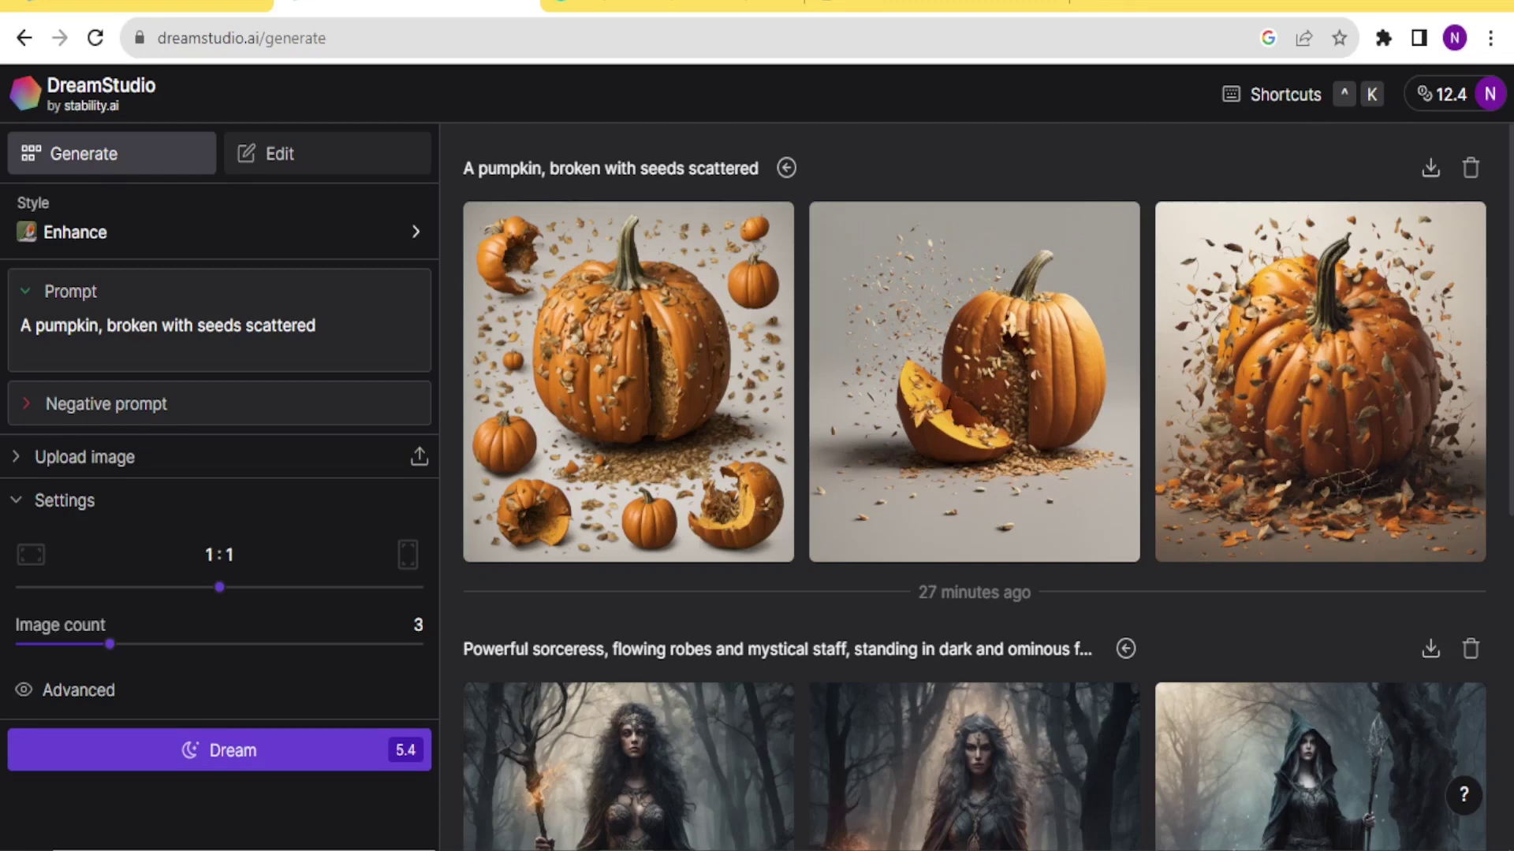
# Step: Switch to Lexica, browse the gallery and open the image of the teddy bear reading a newspaper in the bus
pyautogui.moveTo(689, 386)
pyautogui.click(886, 5)
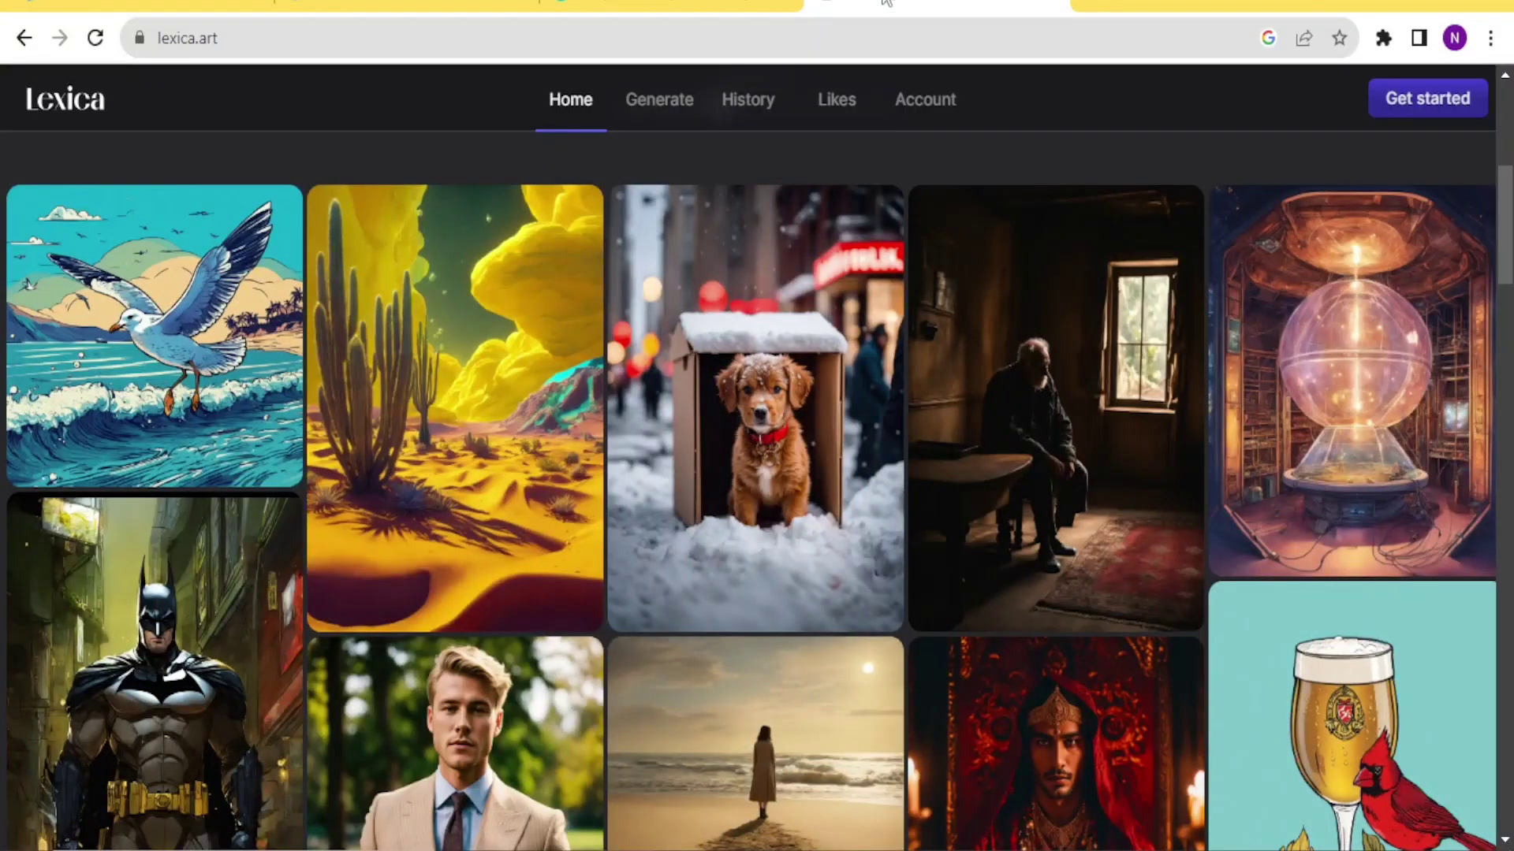
pyautogui.moveTo(1506, 224); pyautogui.dragTo(1511, 508)
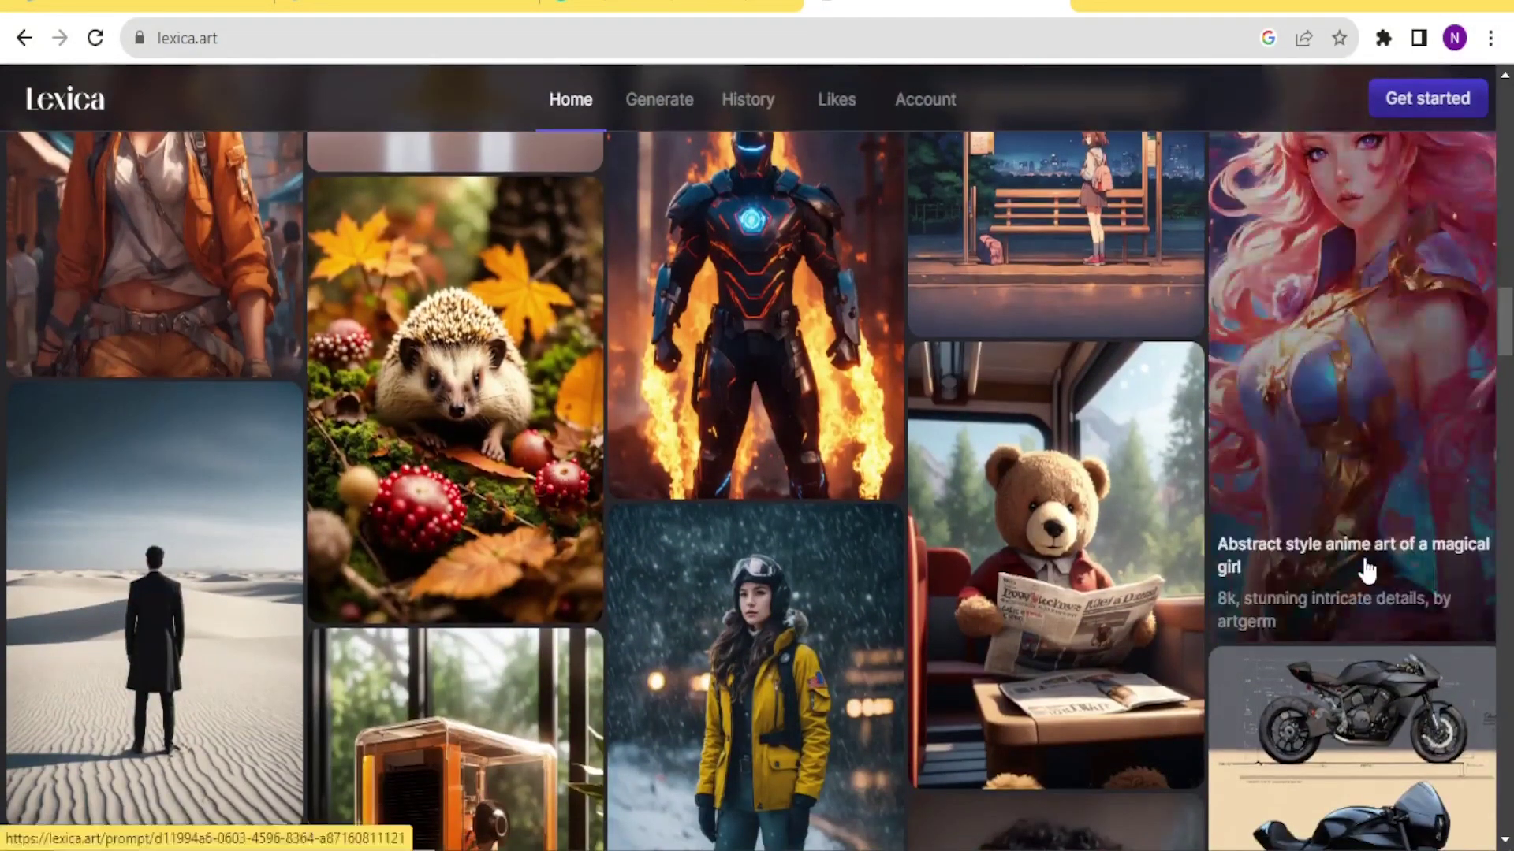
pyautogui.moveTo(1110, 540)
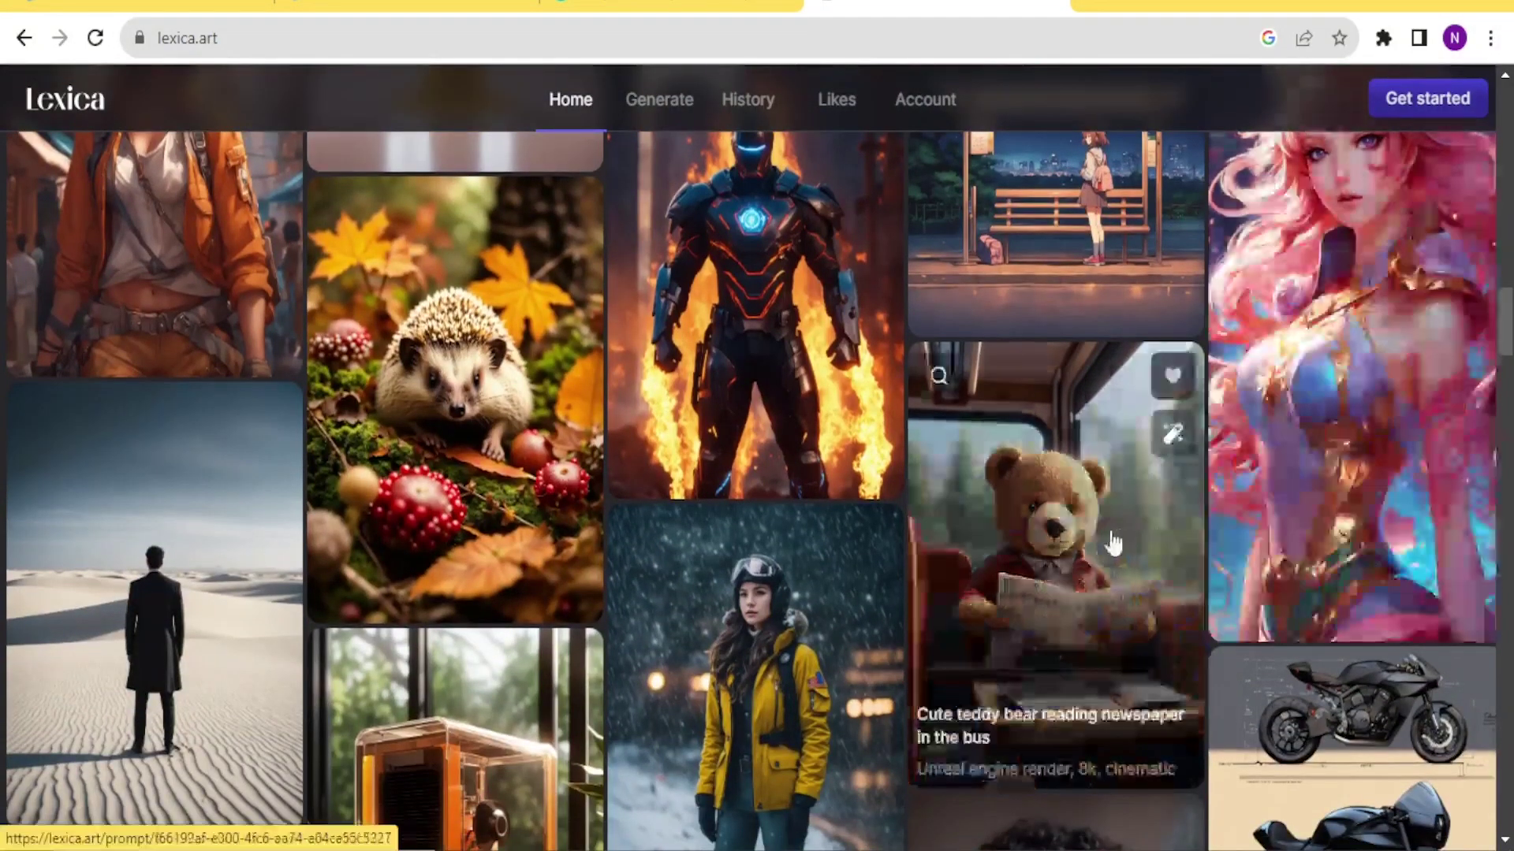
pyautogui.click(1054, 565)
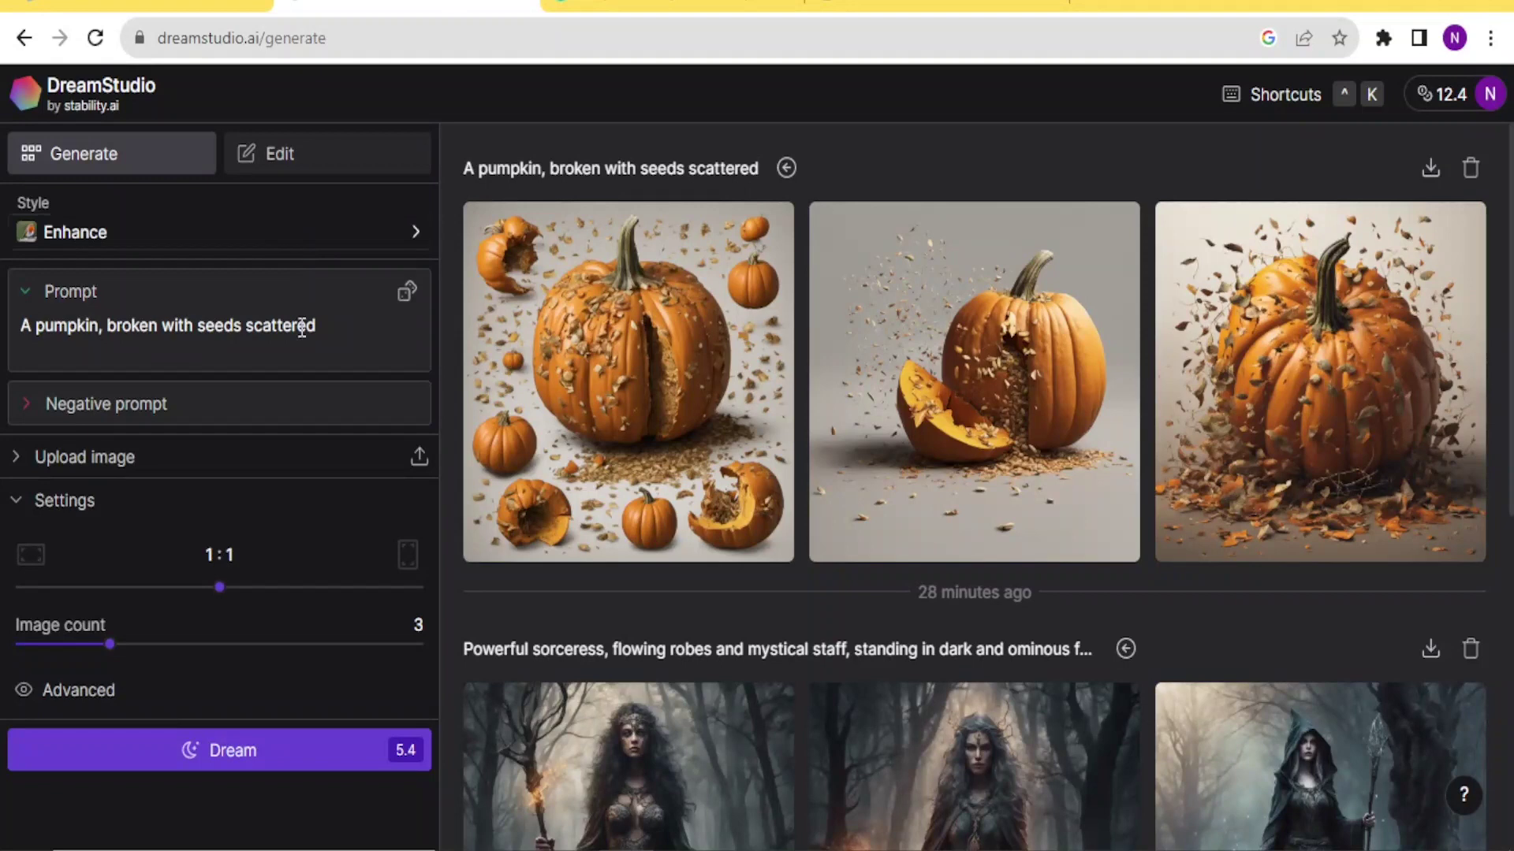
# Step: Replace the DreamStudio prompt with "Cute teddy bear reading newspaper in the bus, unreal engine render, 8k, cinematic" and return to the Lexica image
pyautogui.moveTo(327, 333); pyautogui.dragTo(4, 339)
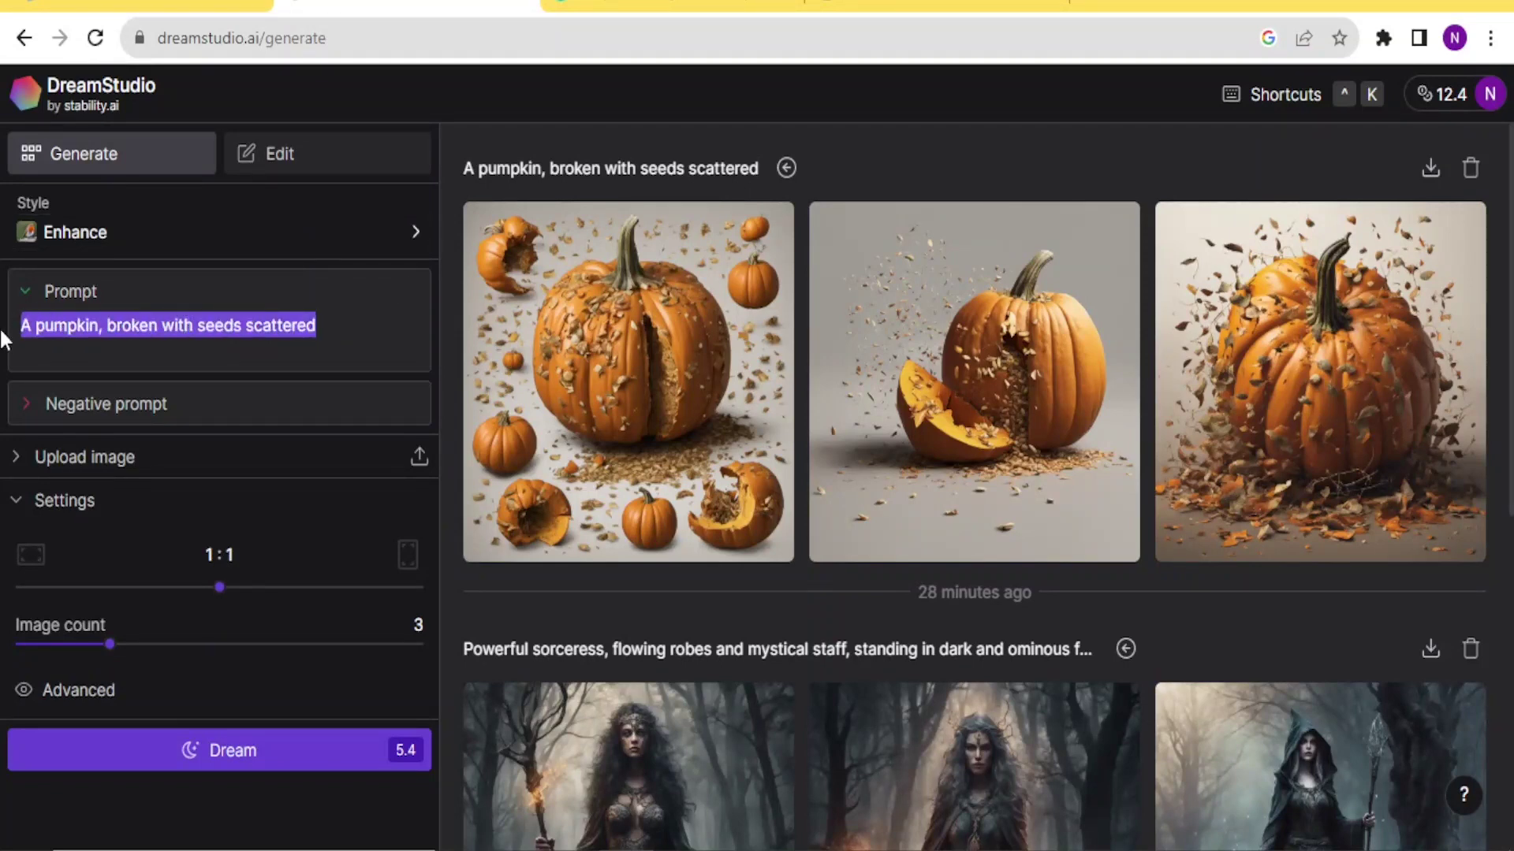
pyautogui.write('Cute teddy bear reading newspaper in the bus, unreal engine render, 8k, cinematic')
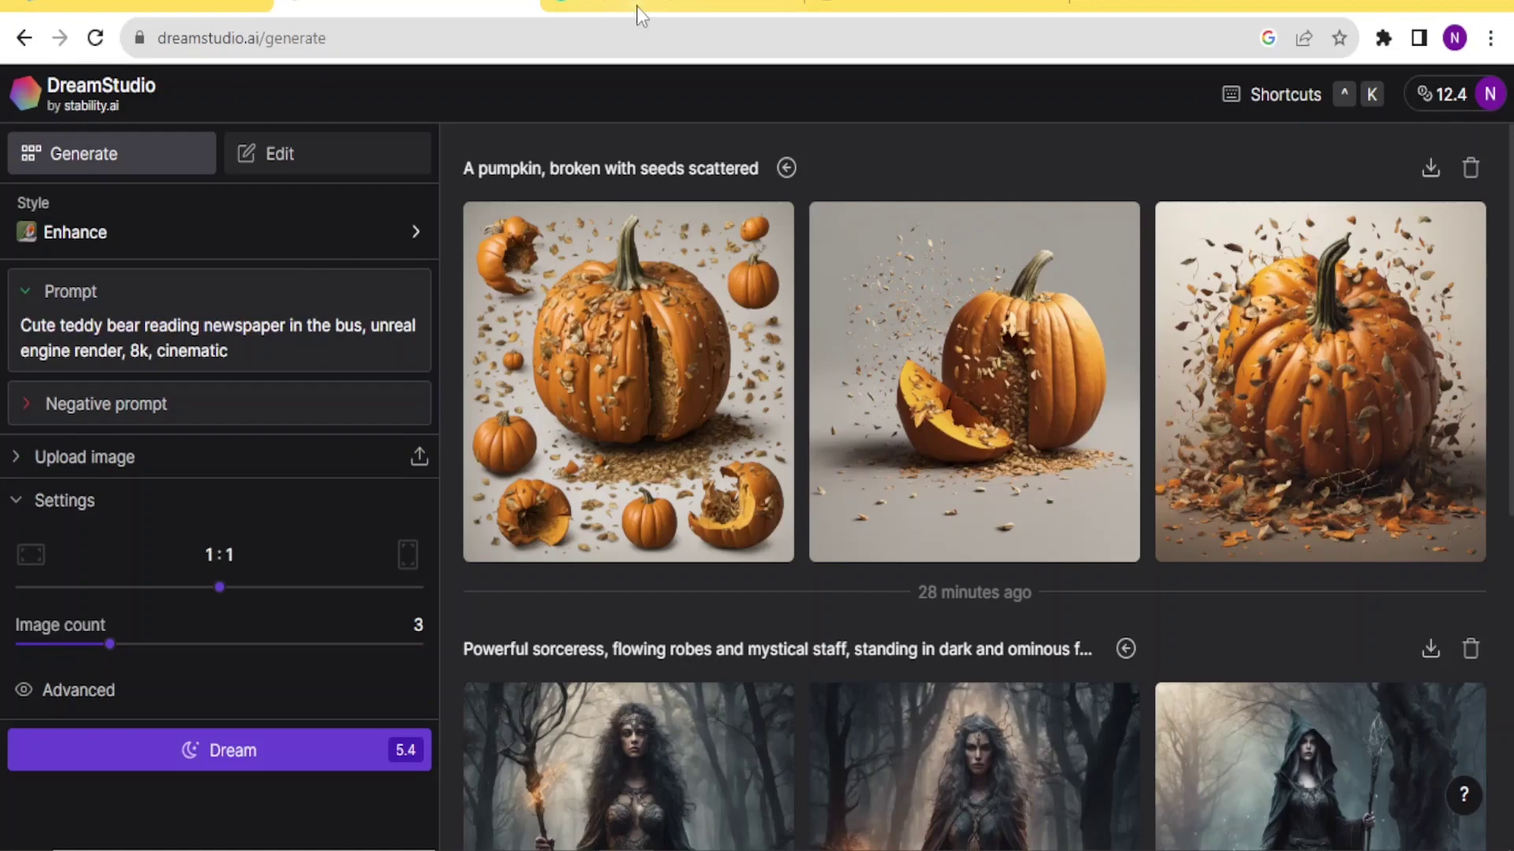
pyautogui.click(939, 7)
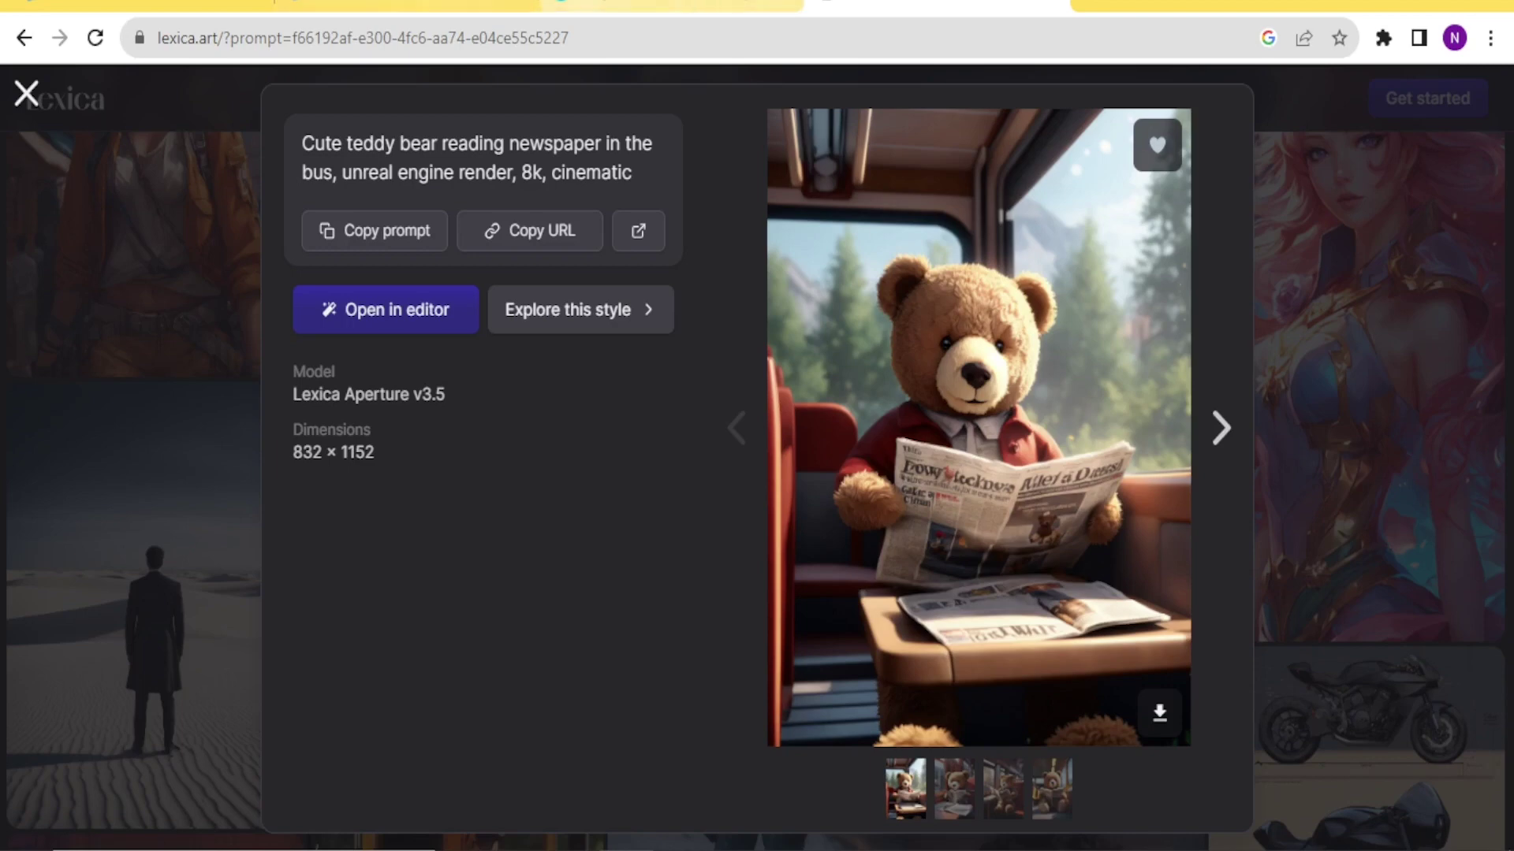
# Step: Switch back to DreamStudio, set the image count to 2 and generate the teddy bear images
pyautogui.click(377, 5)
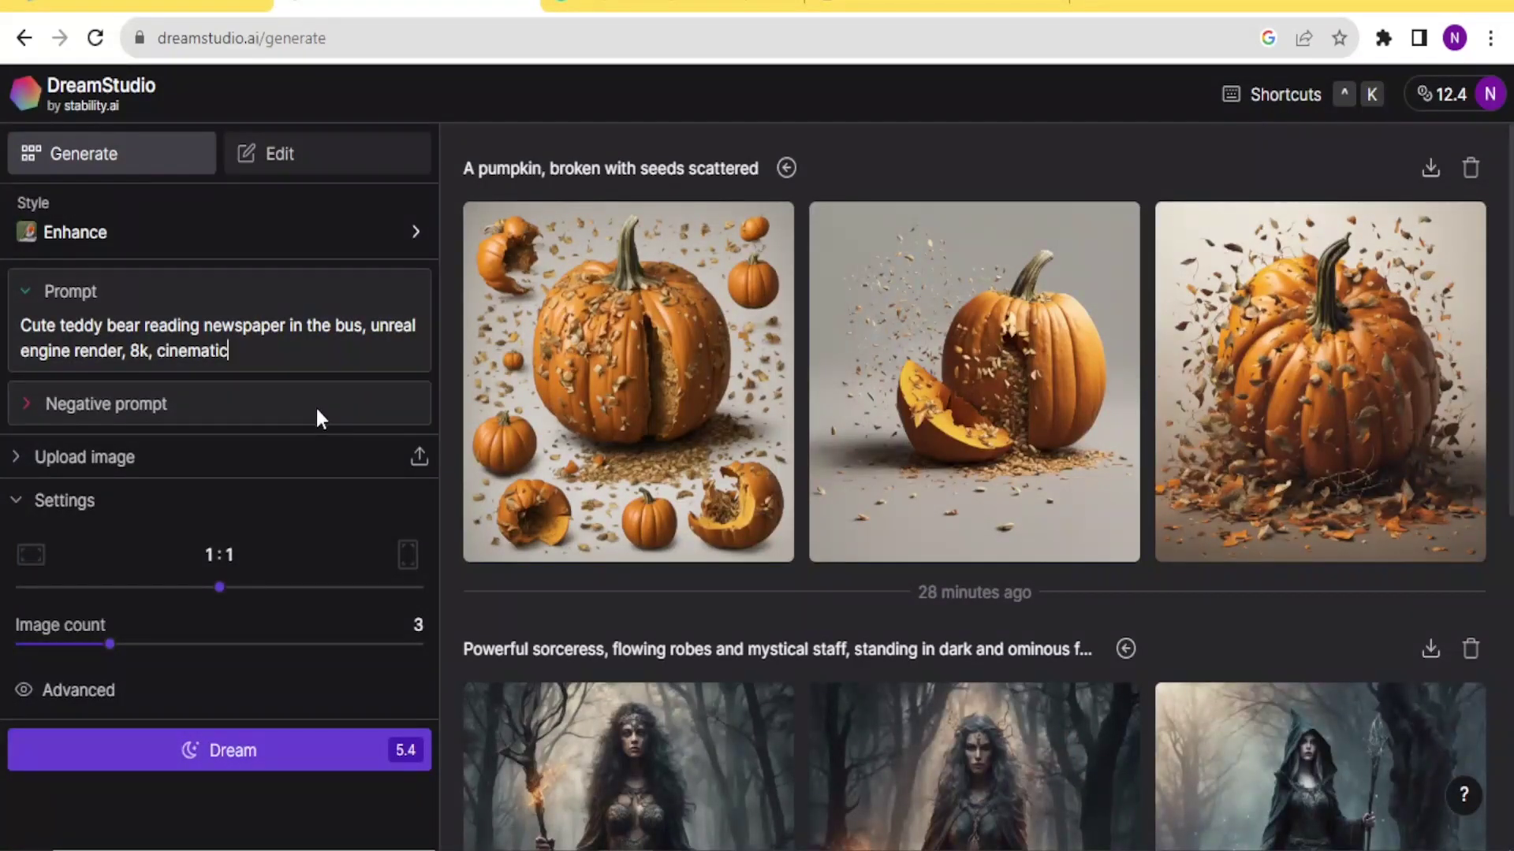
pyautogui.click(417, 627)
pyautogui.moveTo(91, 648); pyautogui.dragTo(84, 648)
pyautogui.click(227, 759)
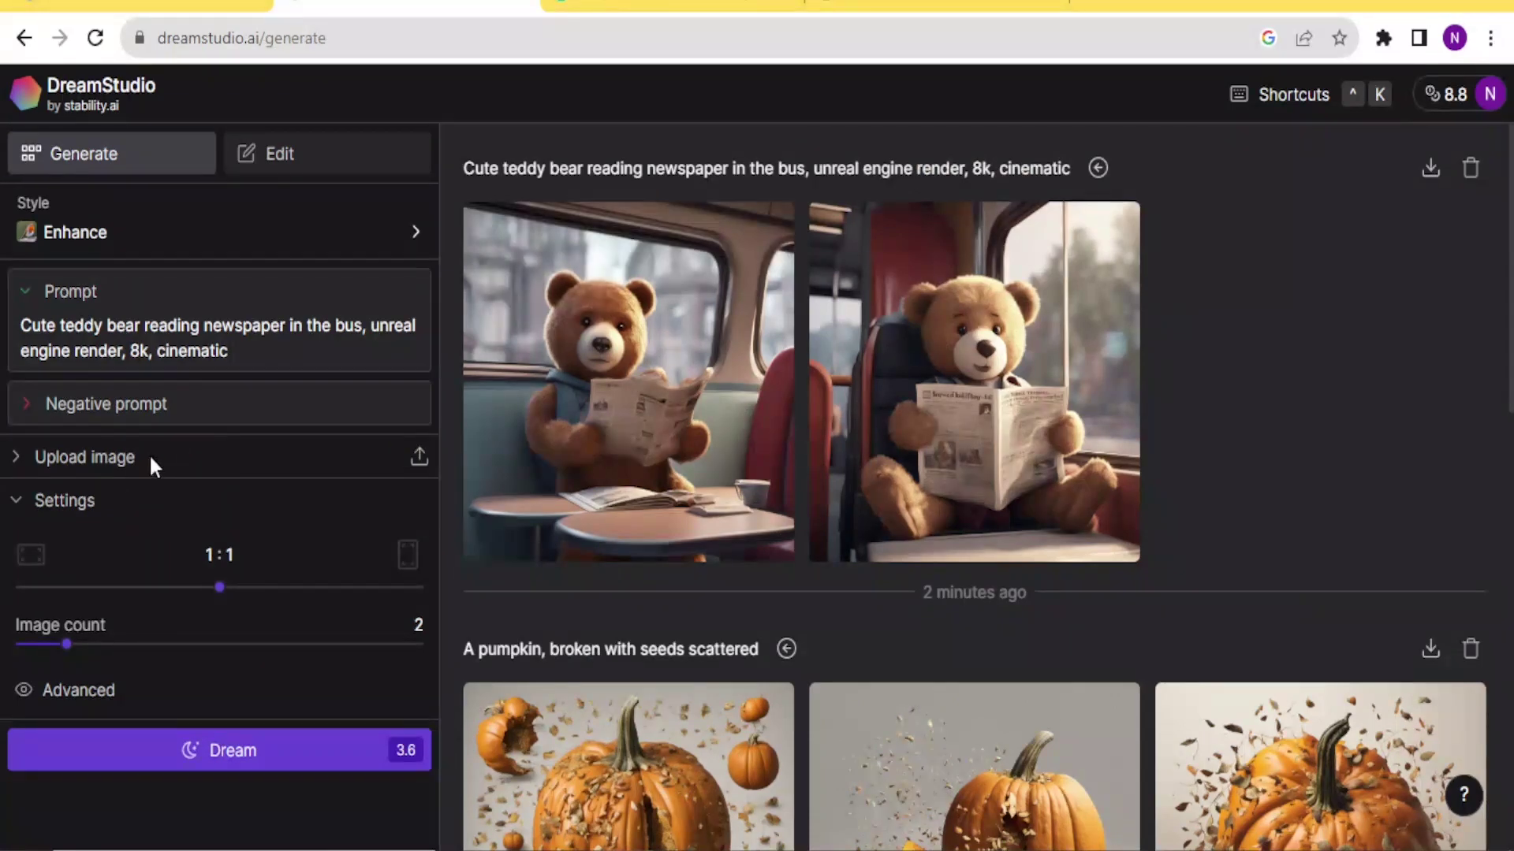
# Step: Upload bgg.png from the Downloads folder as the source image for variations
pyautogui.click(106, 475)
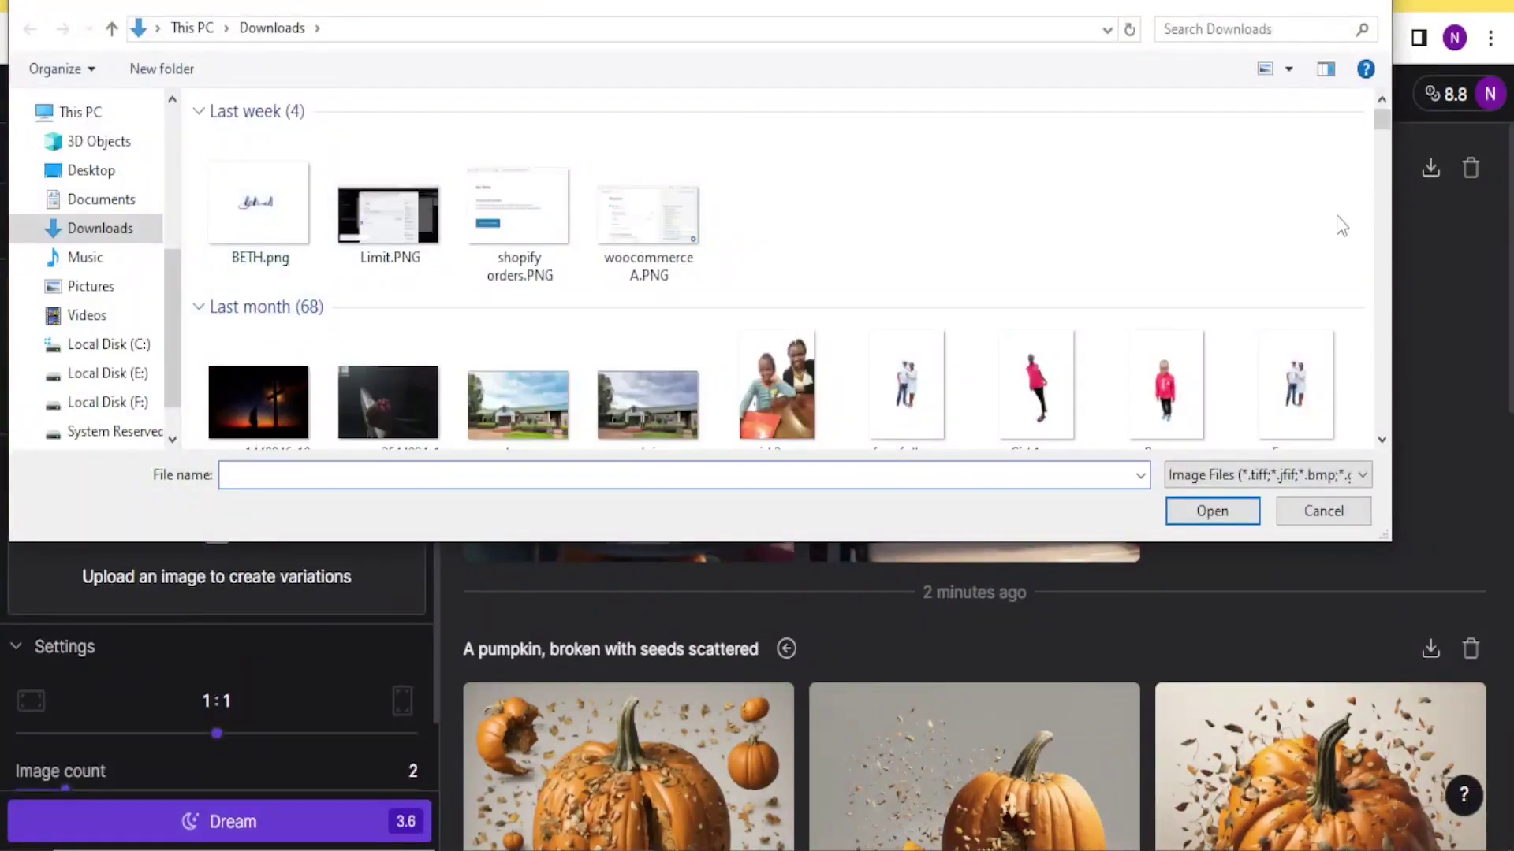
pyautogui.scroll(-5, 1038, 251)
pyautogui.click(1039, 215)
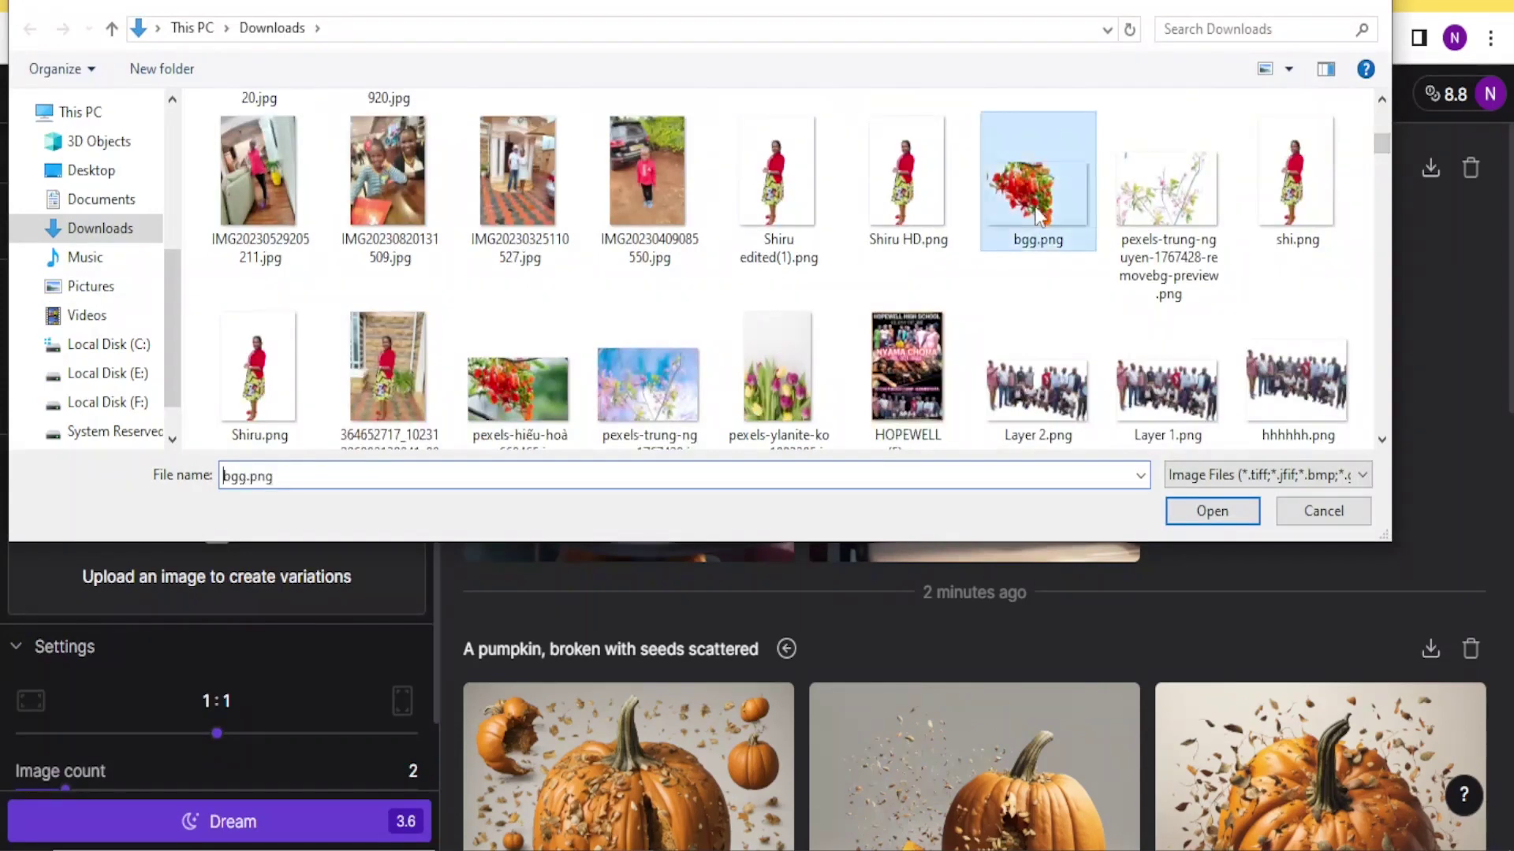
pyautogui.click(1222, 512)
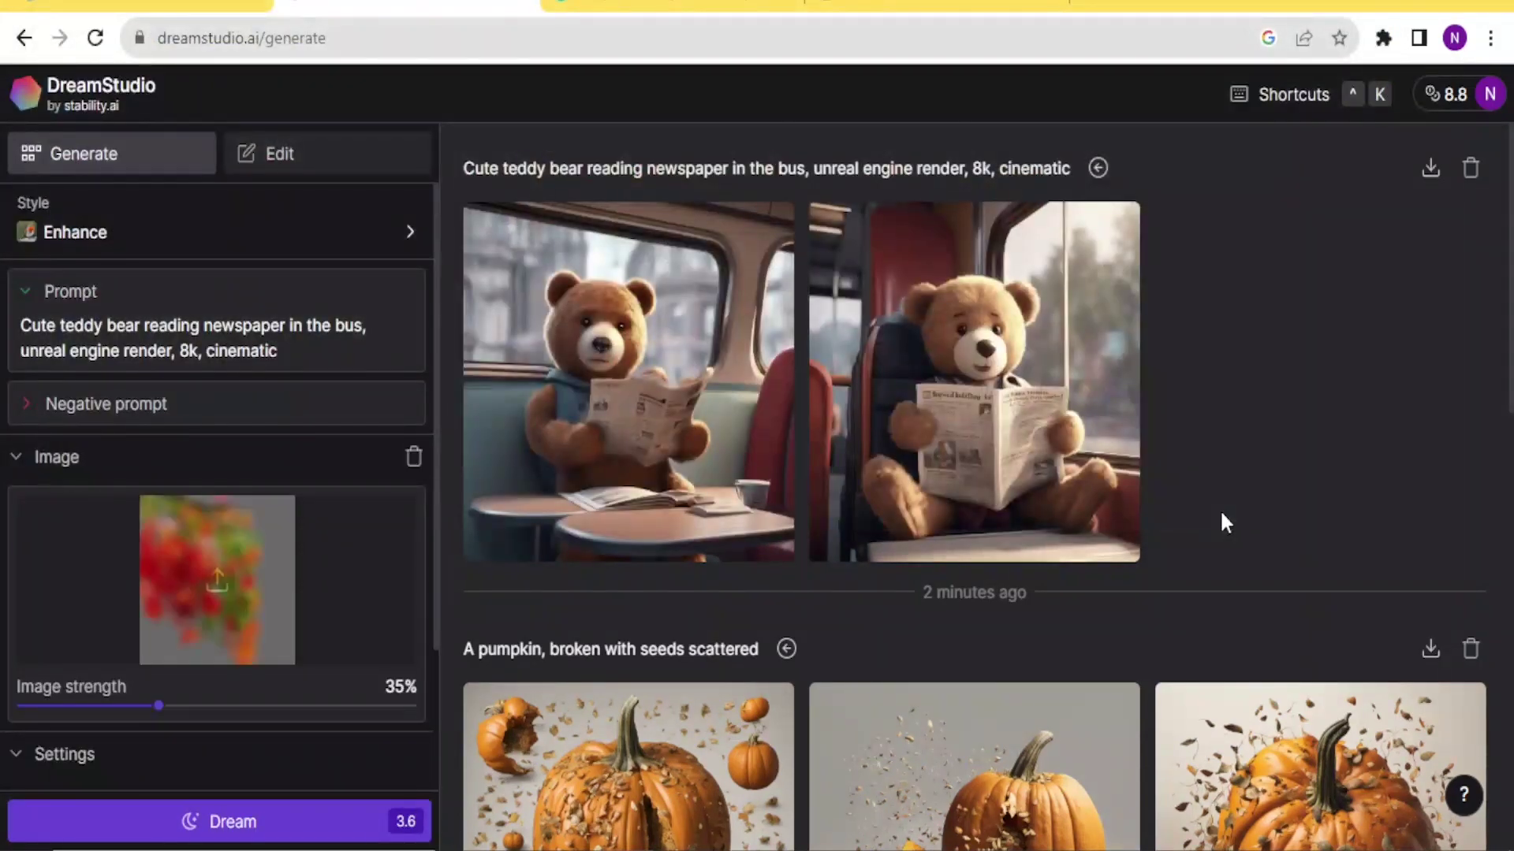
# Step: Set the image strength to 80%, replace the prompt with "A bridal flower" and generate the images
pyautogui.click(152, 706)
pyautogui.moveTo(154, 707); pyautogui.dragTo(239, 713)
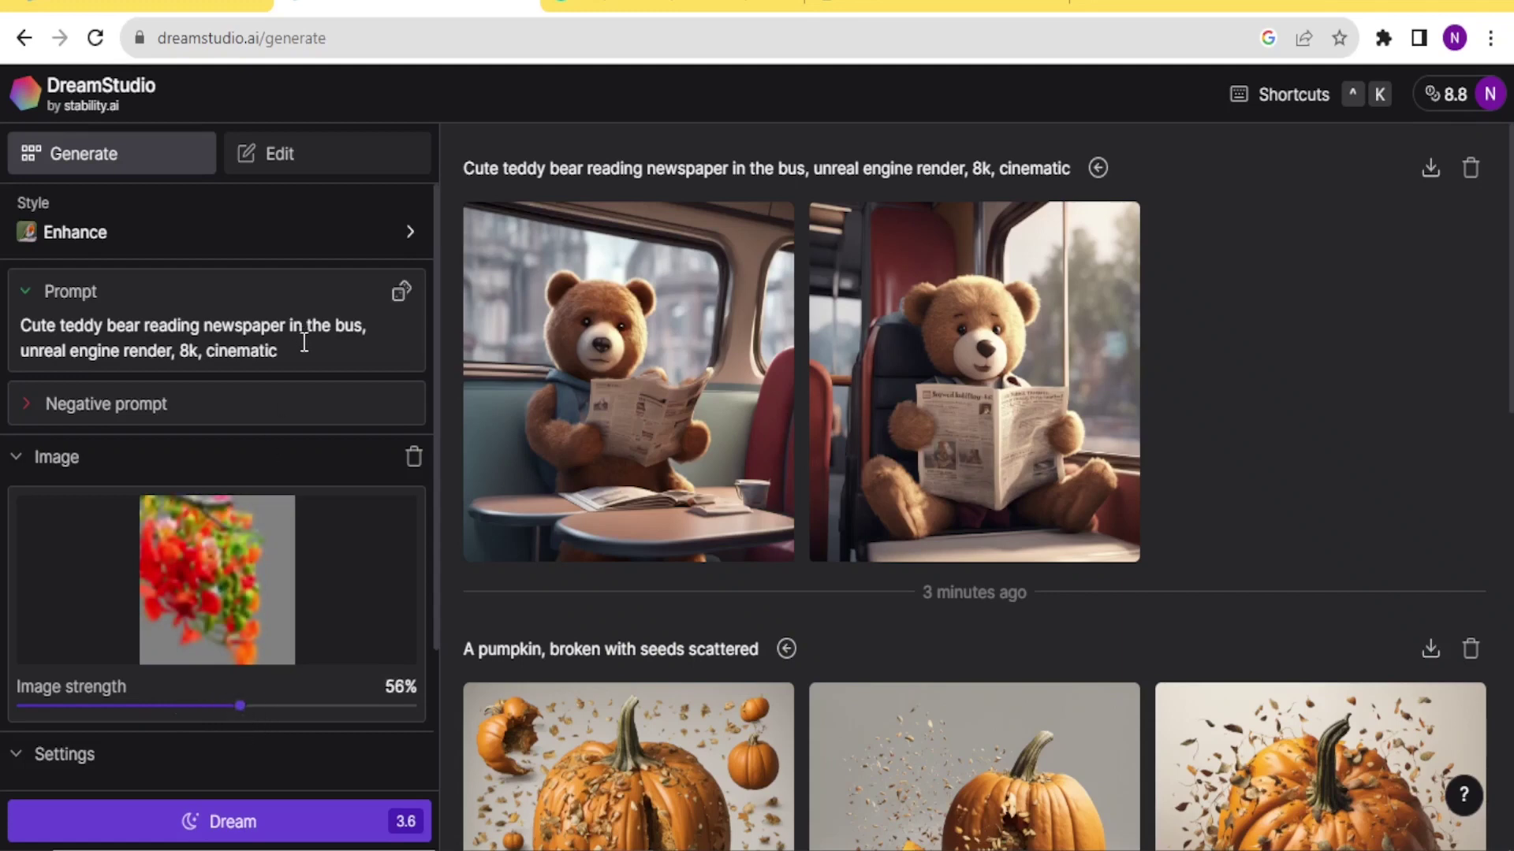
pyautogui.moveTo(303, 347); pyautogui.dragTo(14, 318)
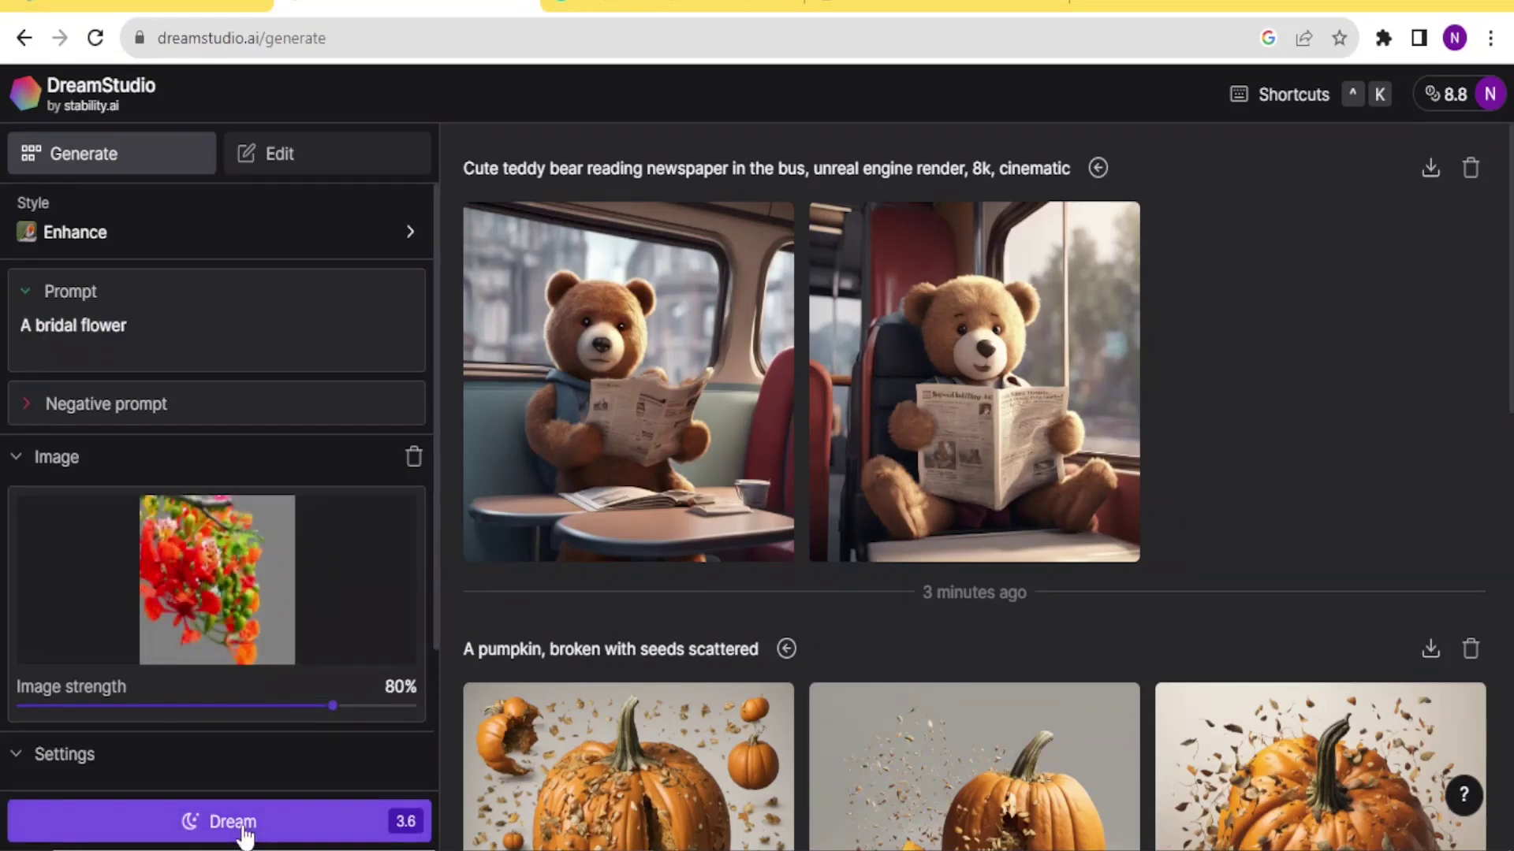
pyautogui.click(236, 822)
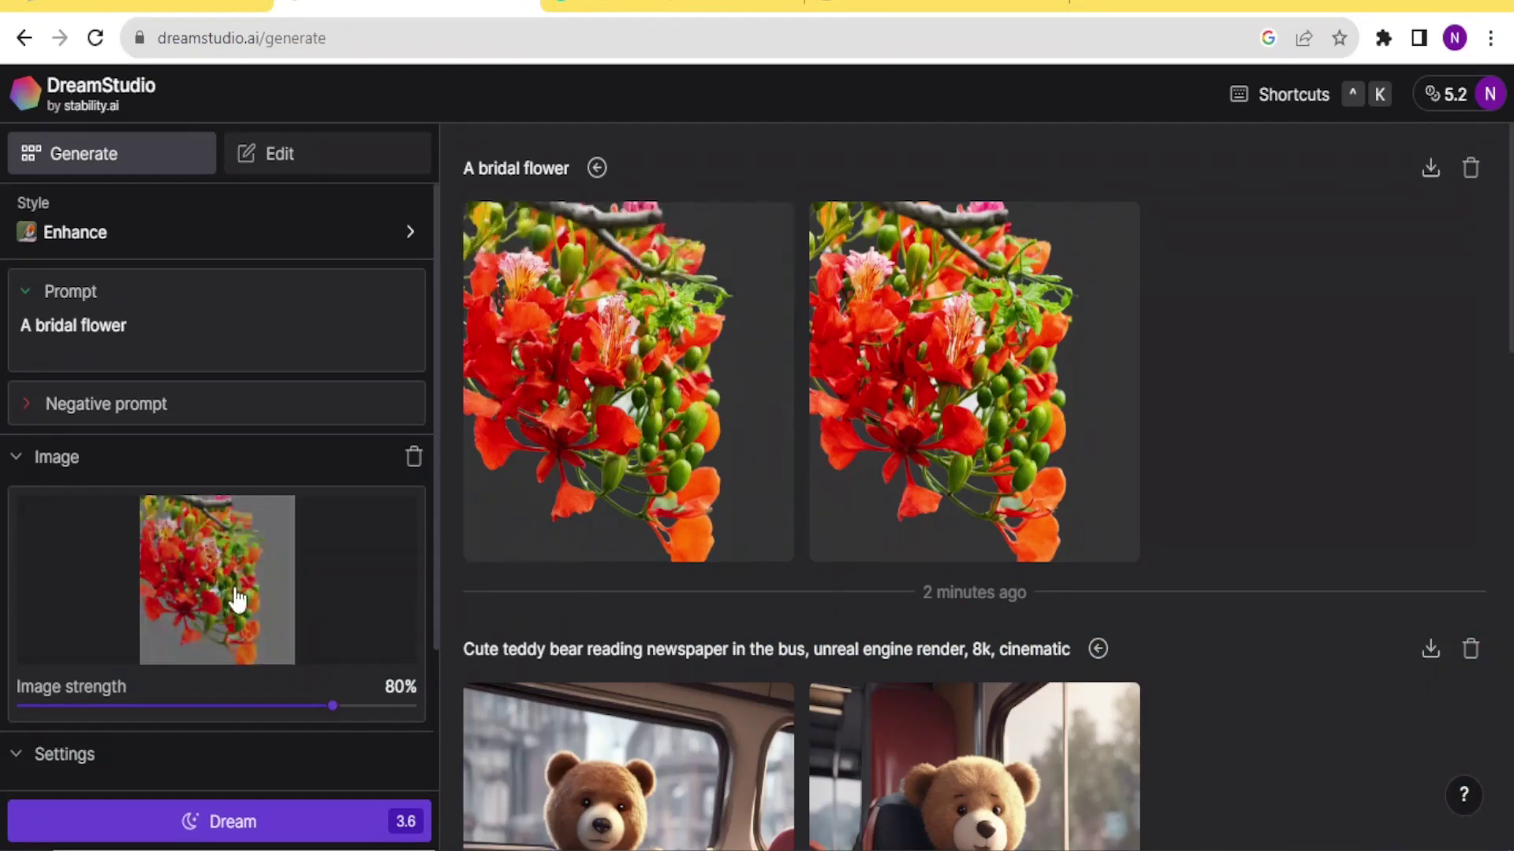
# Step: Try to generate variations of the first bridal flower image
pyautogui.moveTo(599, 277)
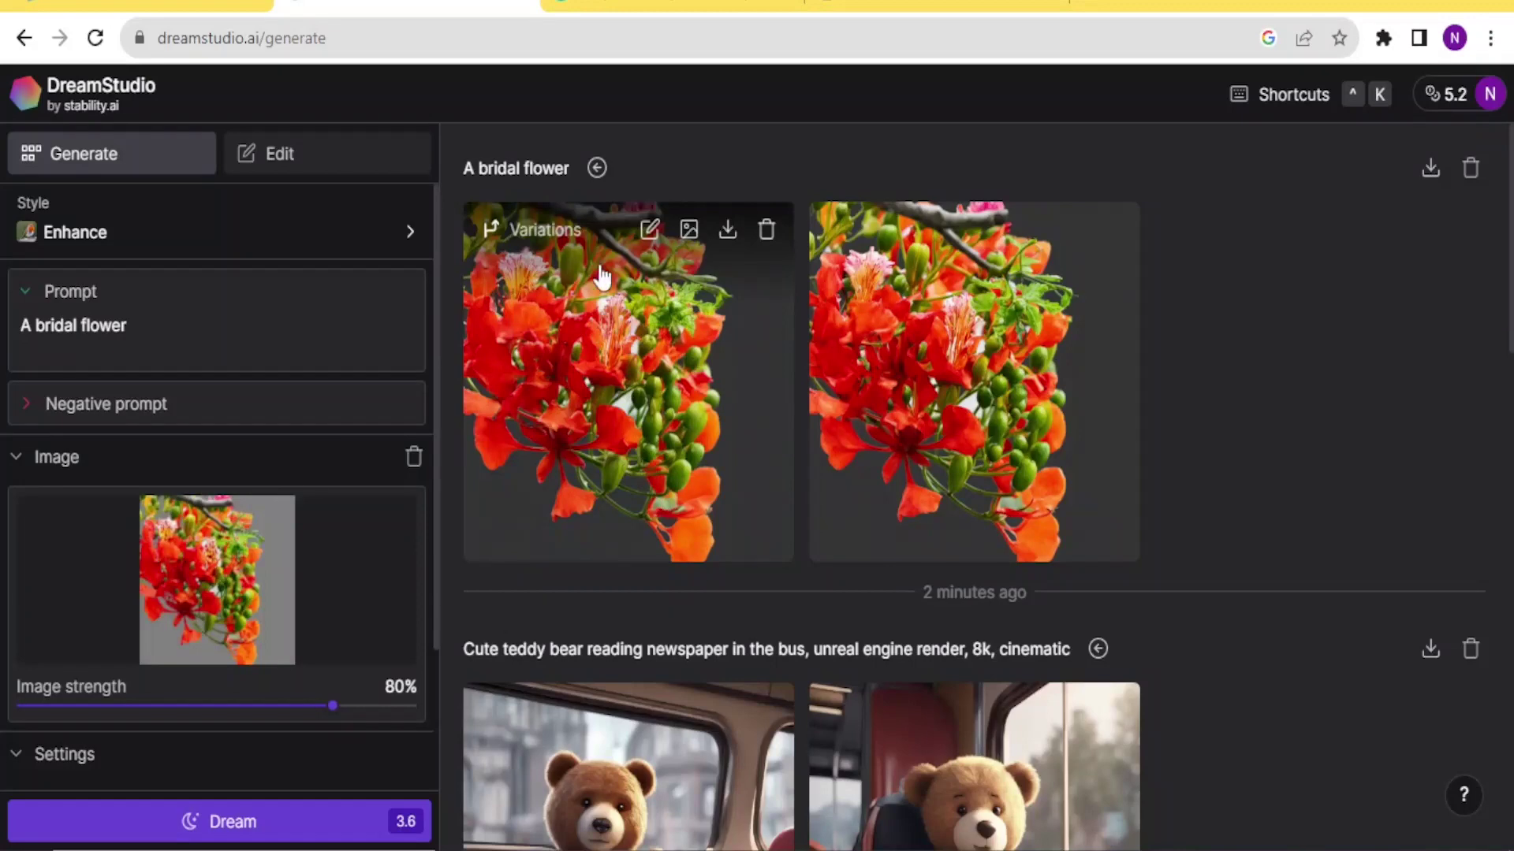
pyautogui.click(543, 241)
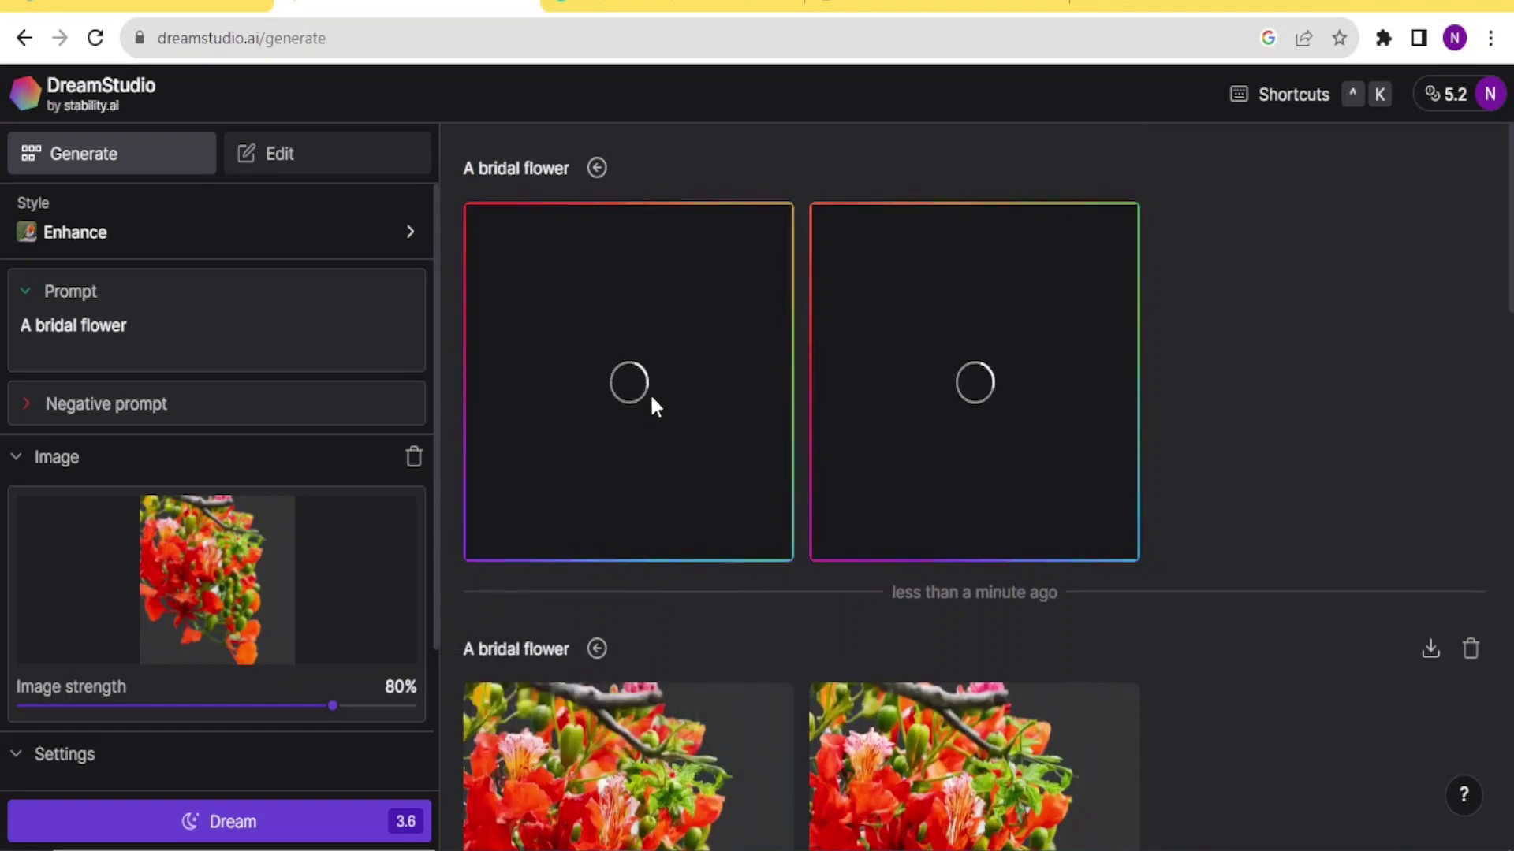
# Step: Erase the outer blossoms, branch and seed pods of the first bridal flower image in the editor and return to image generation
pyautogui.moveTo(617, 726)
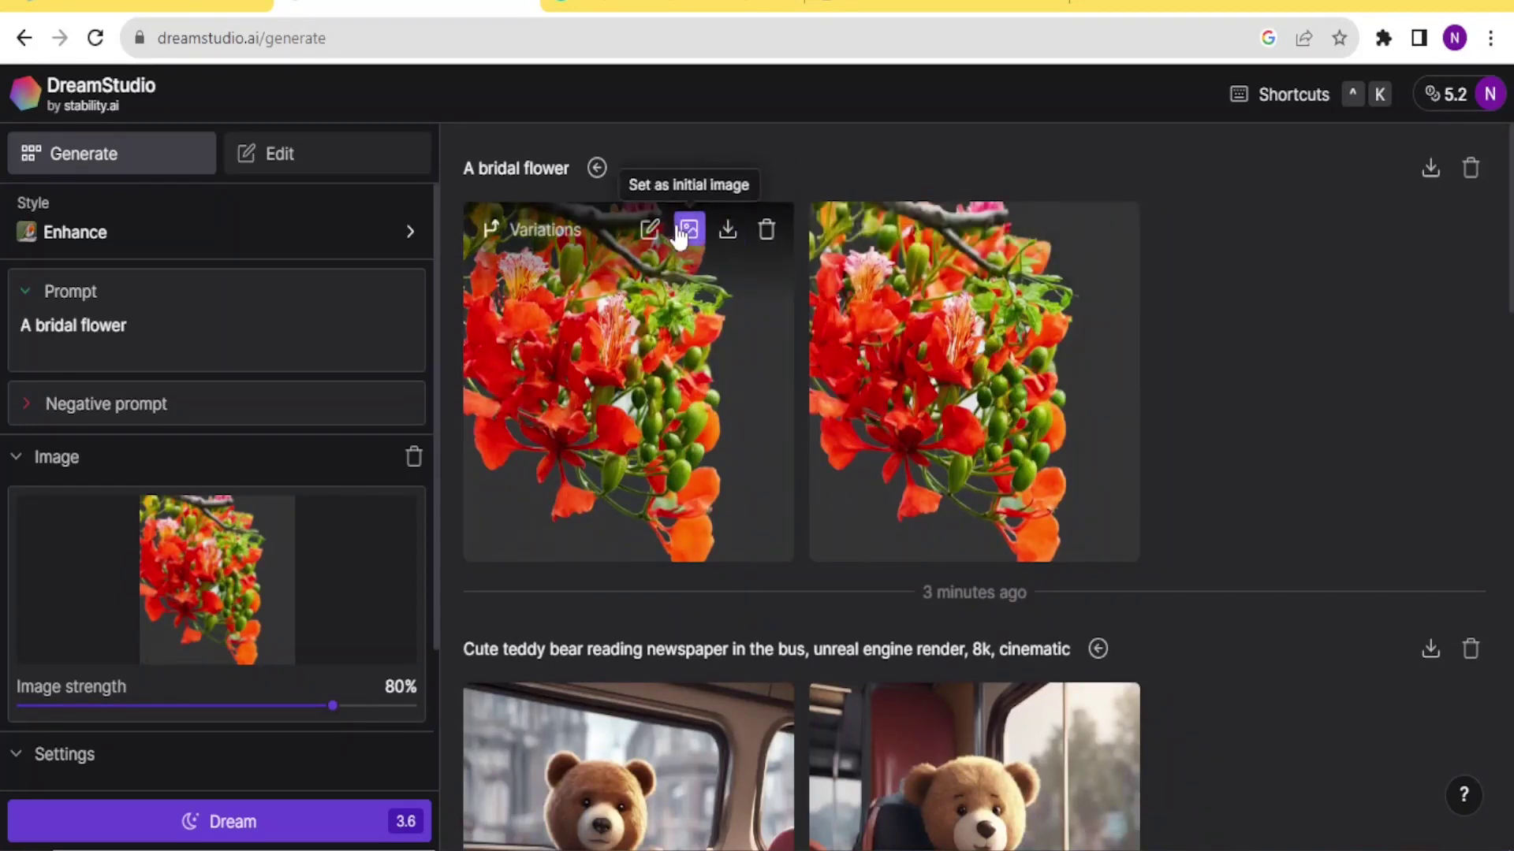
pyautogui.click(651, 231)
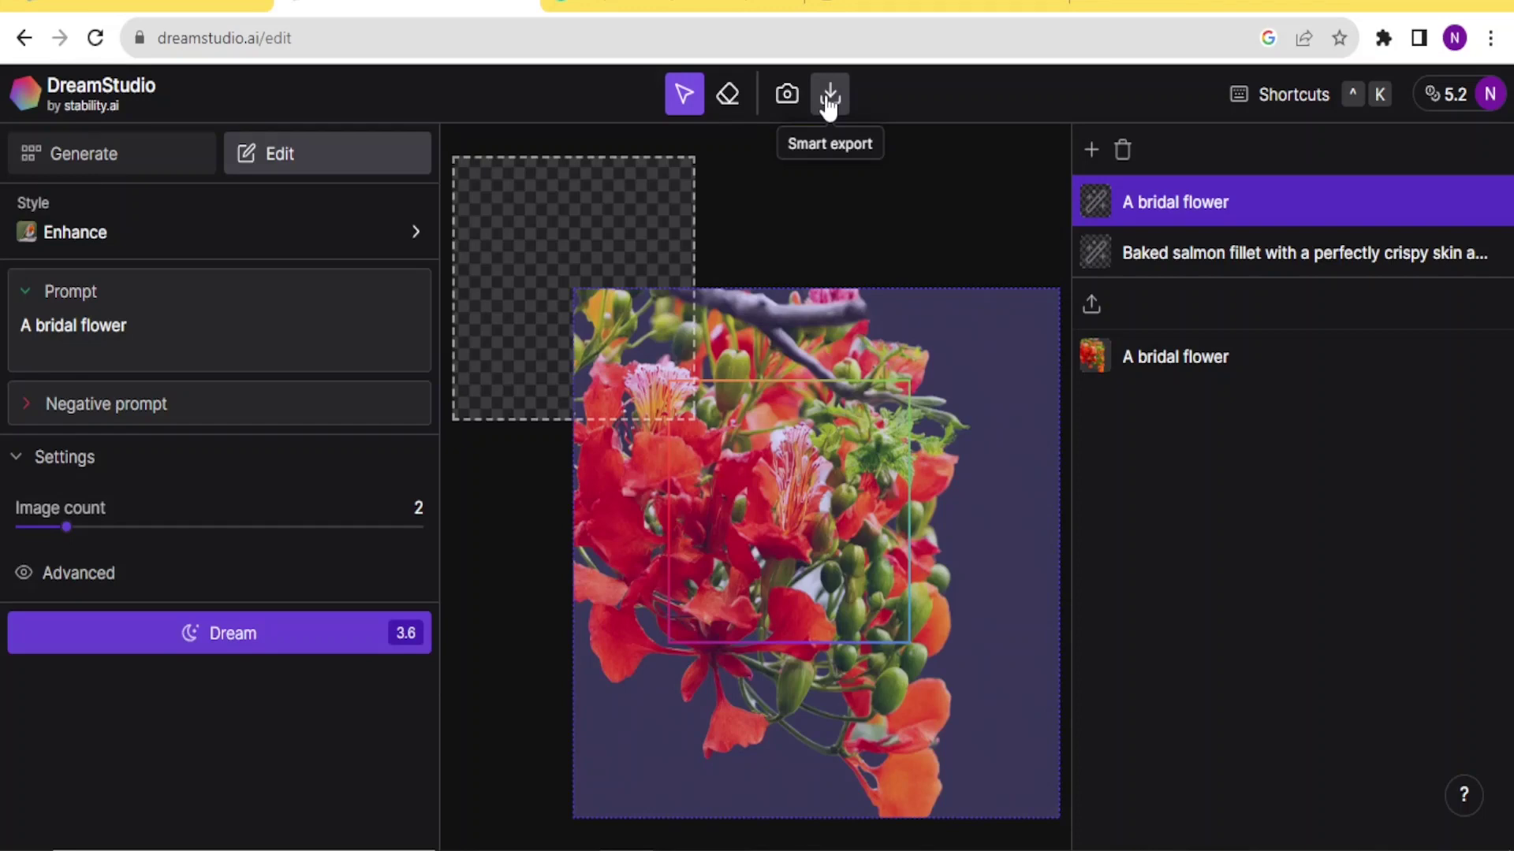
pyautogui.click(727, 95)
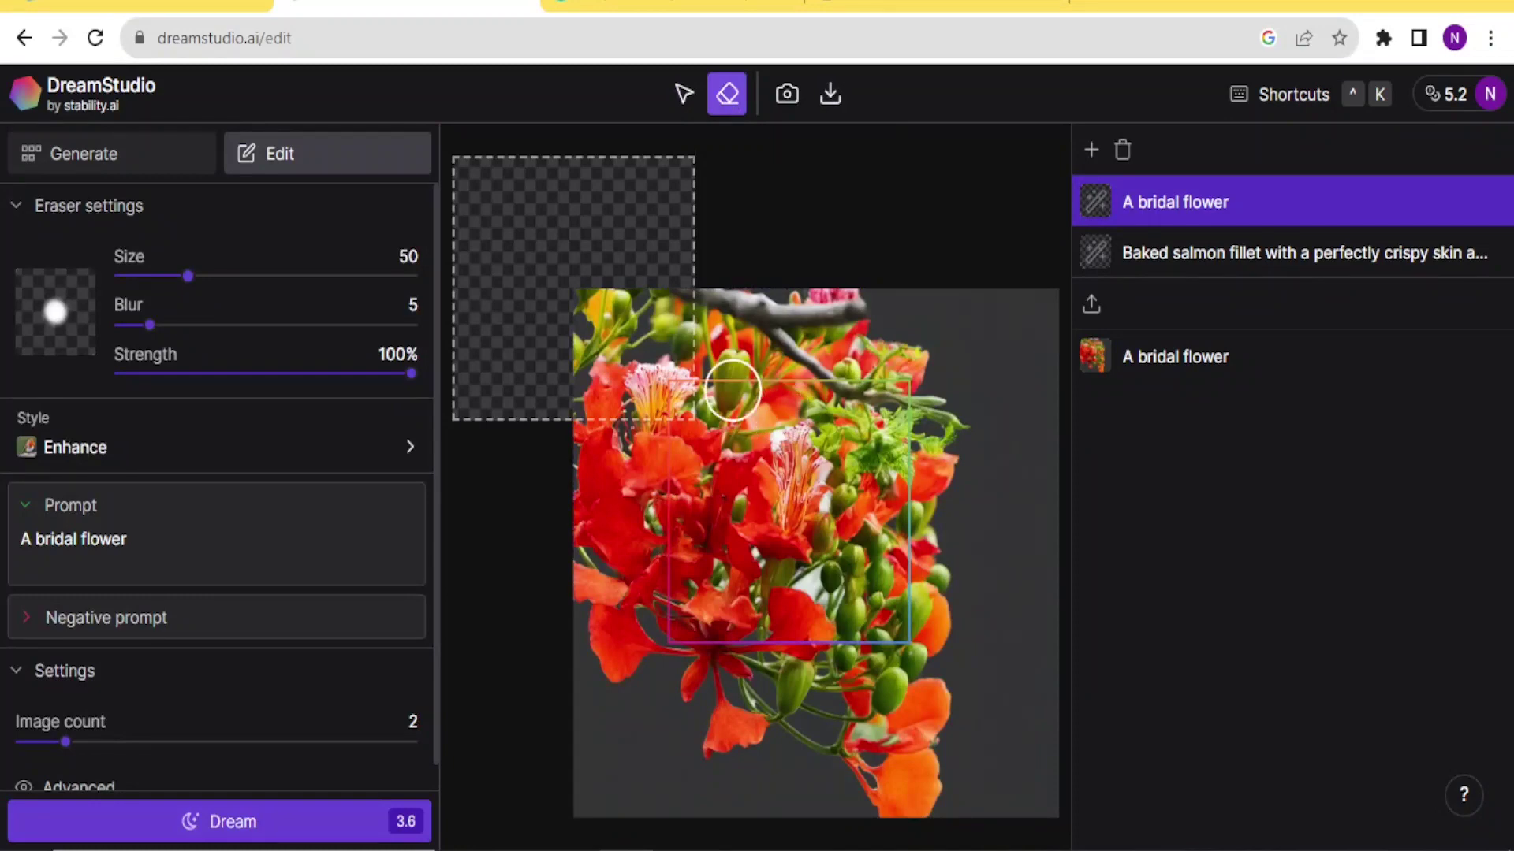
pyautogui.moveTo(956, 697)
pyautogui.mouseDown()
pyautogui.moveTo(877, 762)
pyautogui.moveTo(957, 764)
pyautogui.moveTo(896, 814)
pyautogui.moveTo(954, 664)
pyautogui.mouseUp()
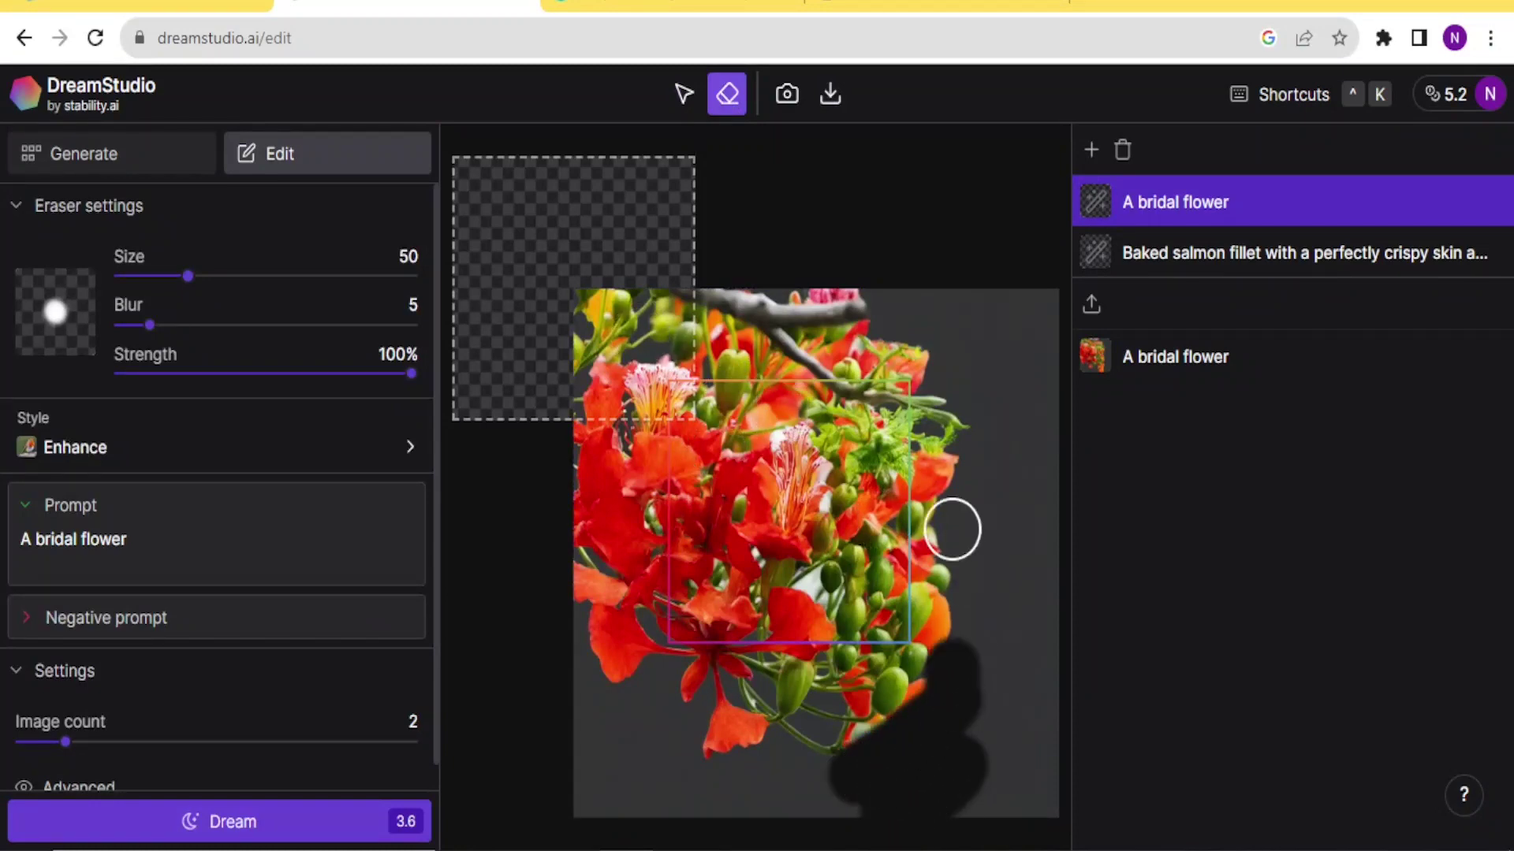
pyautogui.moveTo(964, 418)
pyautogui.mouseDown()
pyautogui.moveTo(933, 537)
pyautogui.moveTo(757, 717)
pyautogui.moveTo(719, 725)
pyautogui.moveTo(973, 608)
pyautogui.moveTo(920, 635)
pyautogui.moveTo(811, 750)
pyautogui.moveTo(950, 660)
pyautogui.mouseUp()
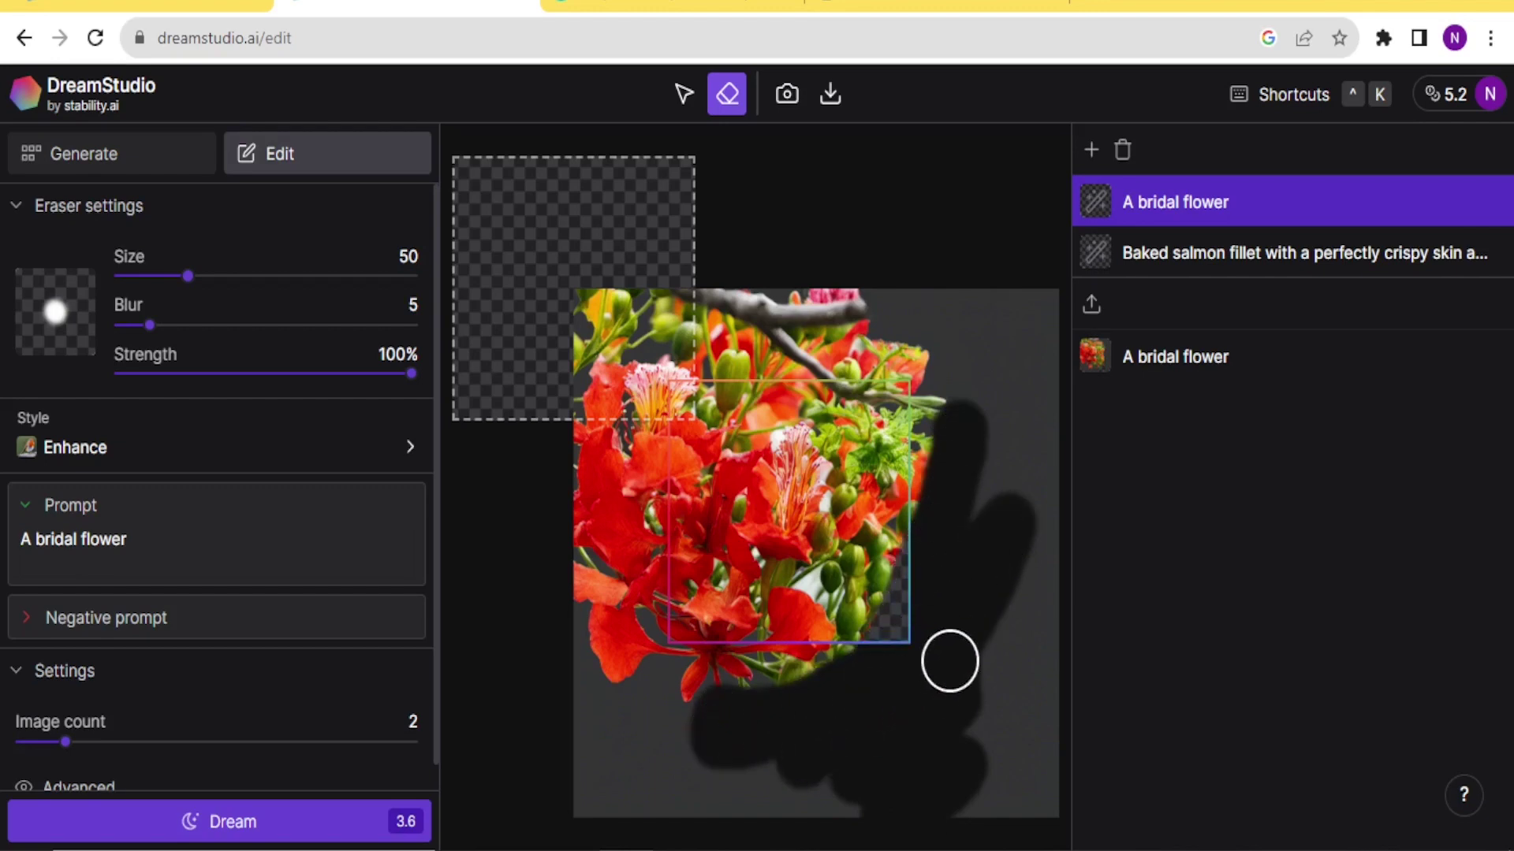
pyautogui.moveTo(933, 483)
pyautogui.mouseDown()
pyautogui.moveTo(755, 360)
pyautogui.moveTo(605, 520)
pyautogui.moveTo(578, 605)
pyautogui.moveTo(641, 522)
pyautogui.moveTo(723, 334)
pyautogui.moveTo(811, 324)
pyautogui.moveTo(581, 328)
pyautogui.moveTo(615, 315)
pyautogui.mouseUp()
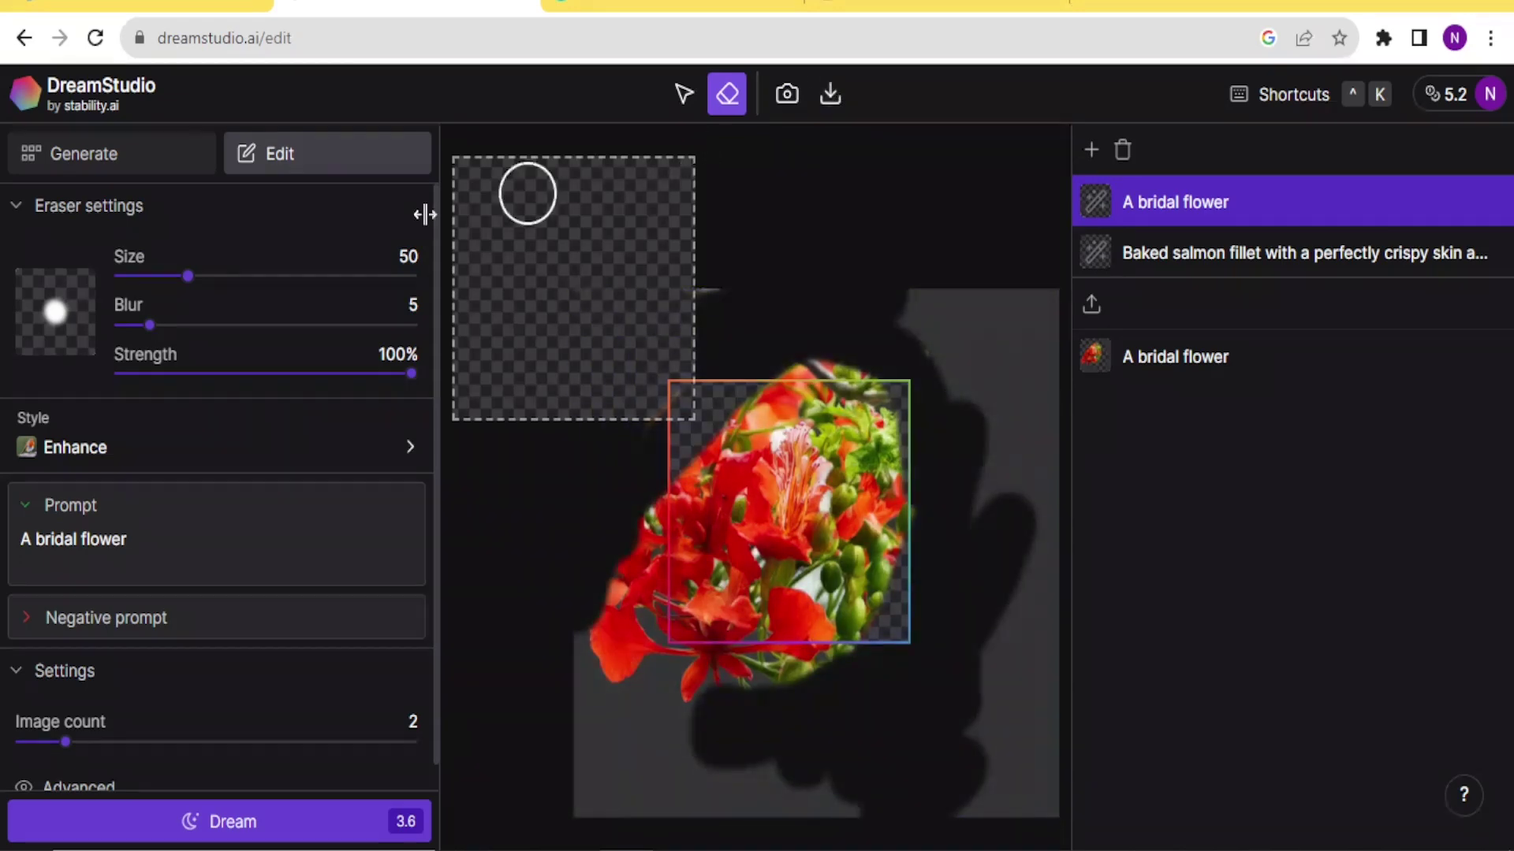
pyautogui.click(105, 167)
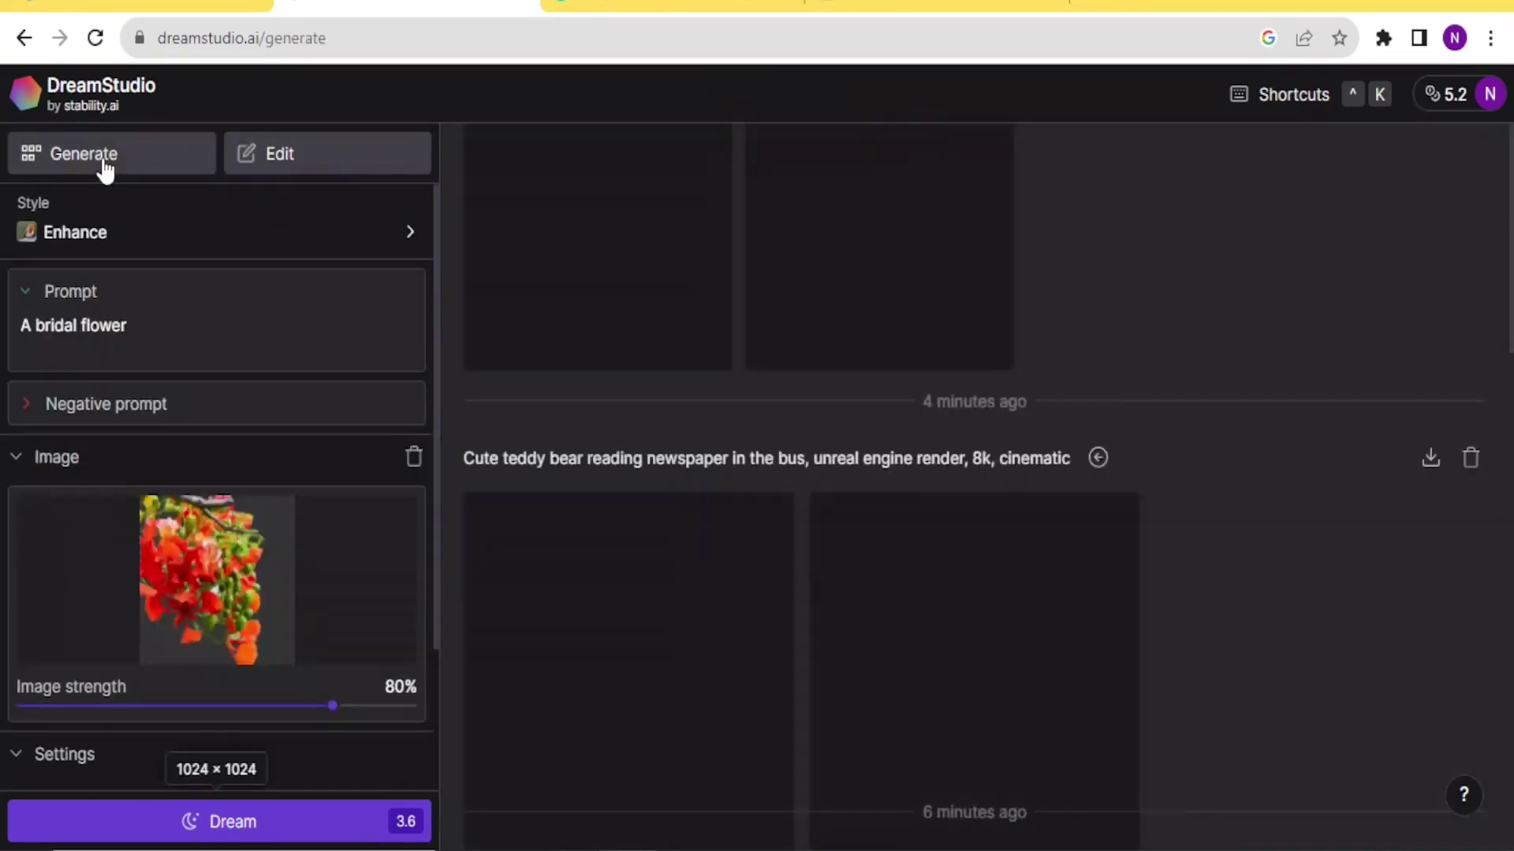